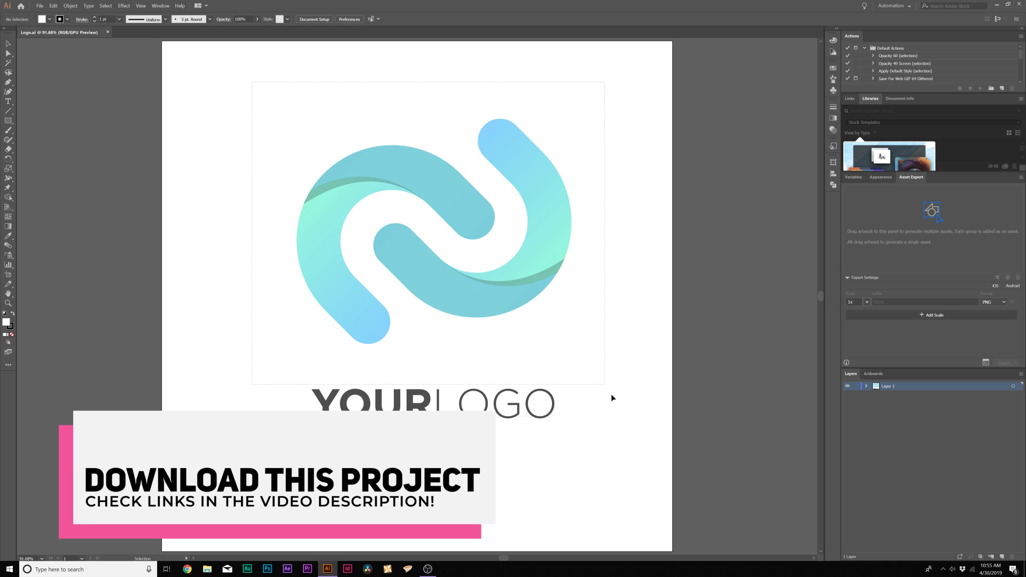
Step: Select the logo symbol artwork and expand Layer 1 to list YOURLOGO and the symbol group
left_click_drag(277, 251, 218, 227)
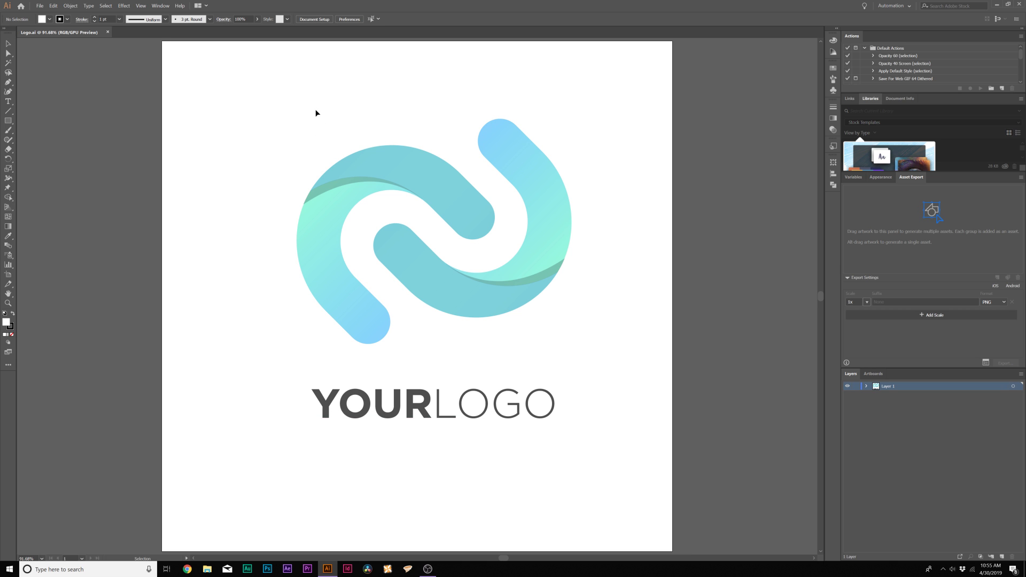
left_click_drag(313, 99, 568, 324)
key("ctrl+a")
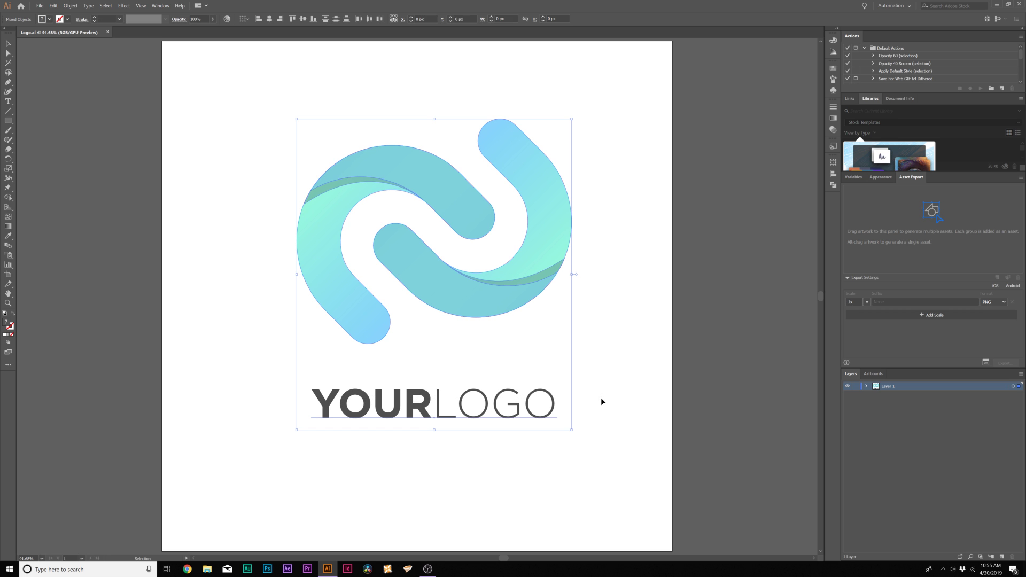
left_click(605, 224)
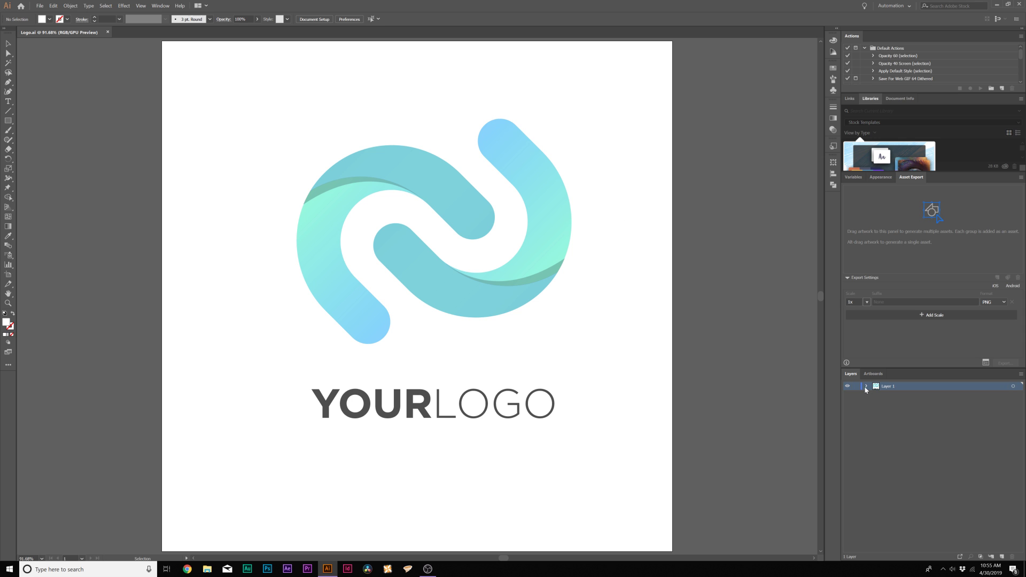
left_click_drag(302, 125, 601, 479)
left_click_drag(285, 293, 258, 319)
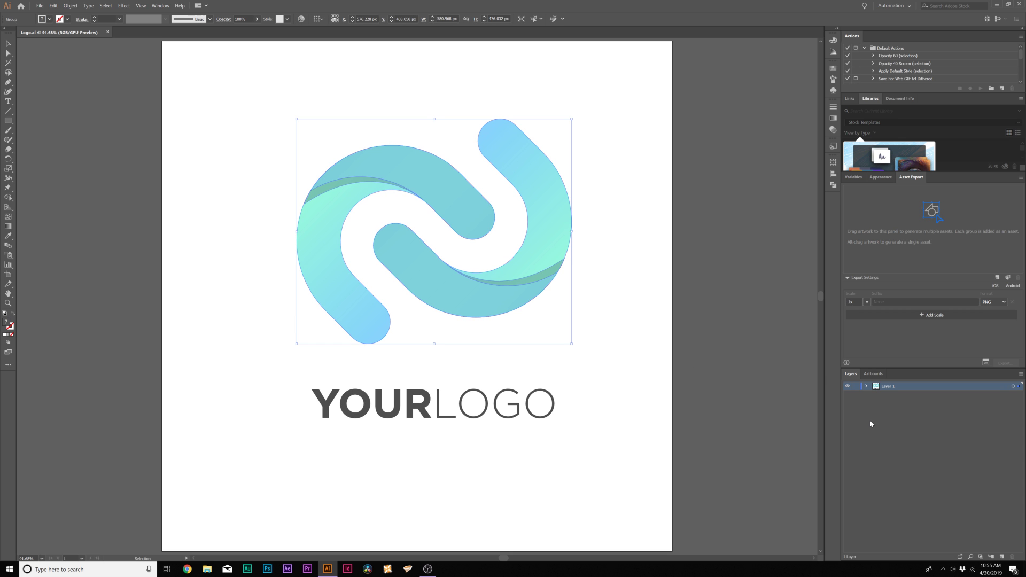
left_click(867, 386)
Step: Ungroup the logo symbol into separate paths
key("ctrl+1")
left_click(189, 91)
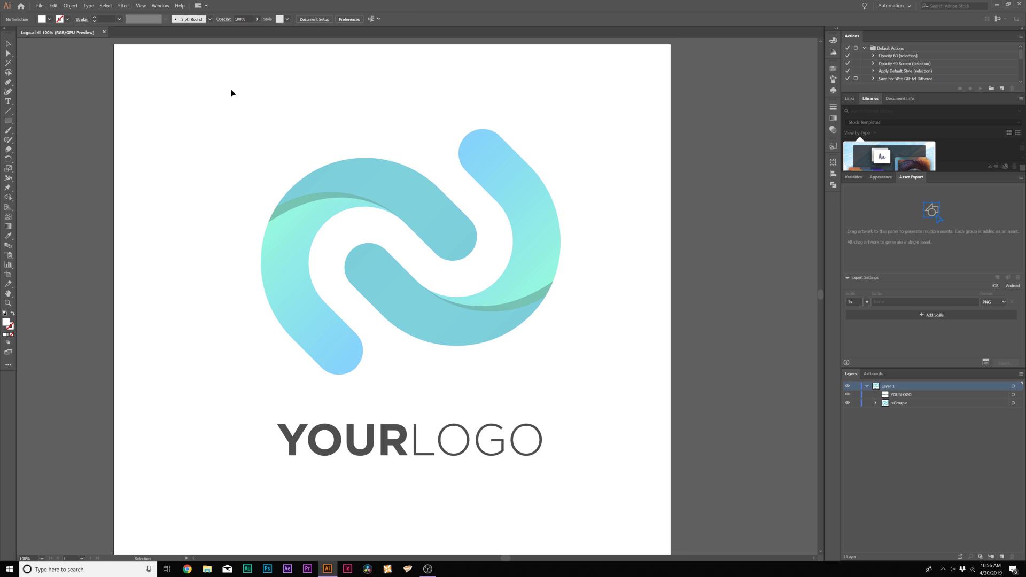
left_click(535, 307)
left_click(71, 5)
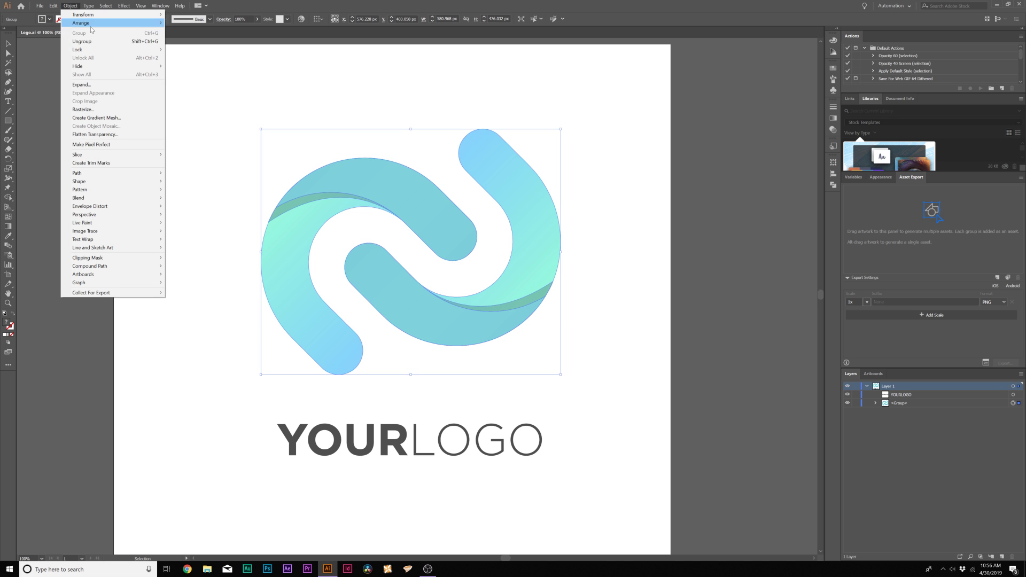
left_click(81, 42)
left_click(271, 112)
left_click_drag(330, 303, 330, 304)
left_click_drag(340, 191, 229, 159)
key("a")
key("ctrl+z")
key("v")
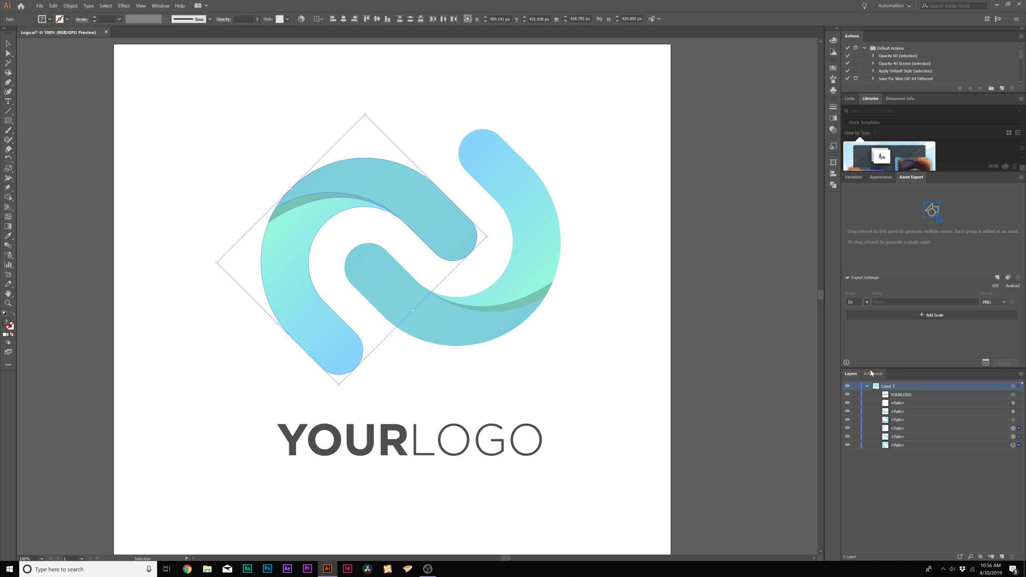
Step: Move the left-half paths into a new Layer 2 and check its visibility
left_click(1002, 557)
mouse_move(915, 453)
left_mouse_down()
mouse_move(916, 465)
mouse_move(915, 438)
left_mouse_up()
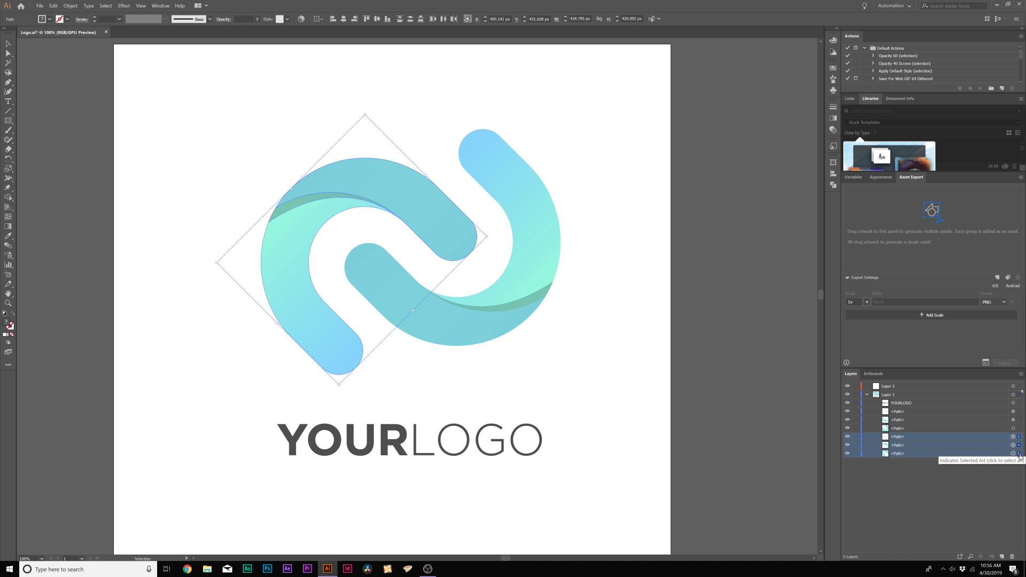
left_click_drag(895, 441, 890, 387)
left_click(846, 386)
left_click(847, 386)
left_click(848, 386)
left_click(847, 387)
left_click(848, 387)
left_click(848, 388)
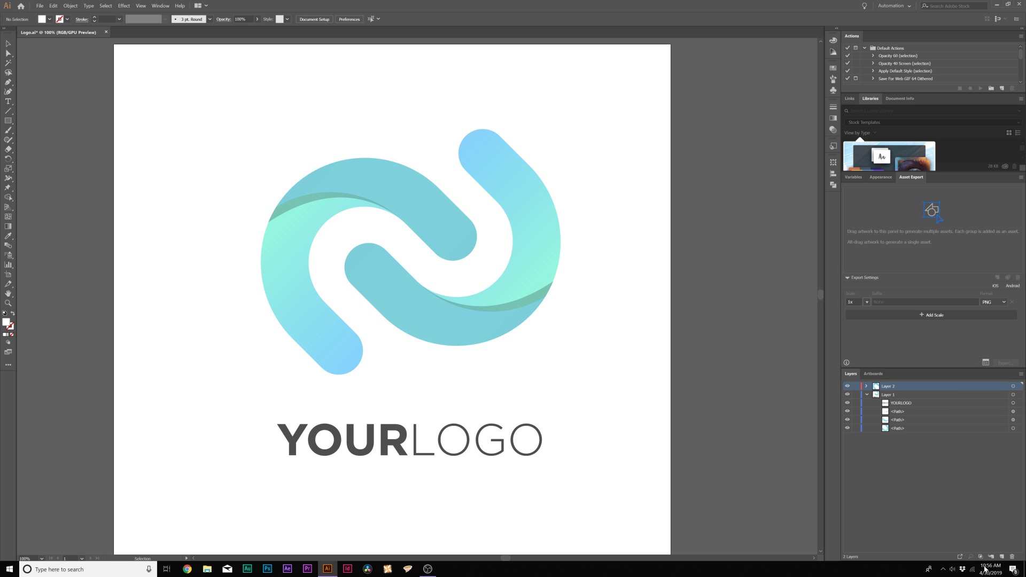
Step: Move the remaining symbol paths into a new Layer 3 and save the logo file
left_click(1004, 557)
left_click(898, 436)
left_click(898, 419, "shift")
left_click_drag(898, 419, 898, 389)
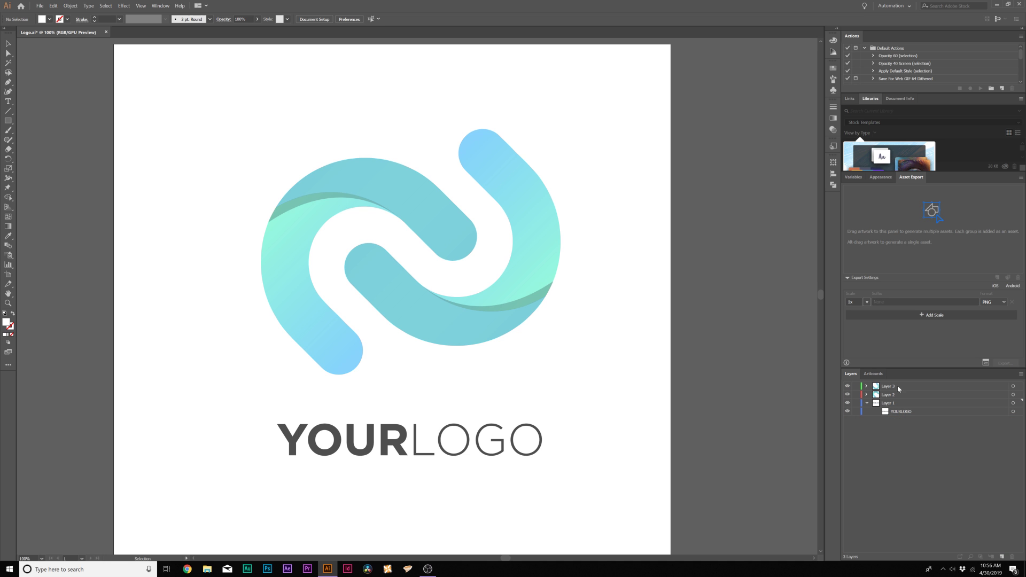
left_click(847, 386)
left_click(847, 387)
key("ctrl+s")
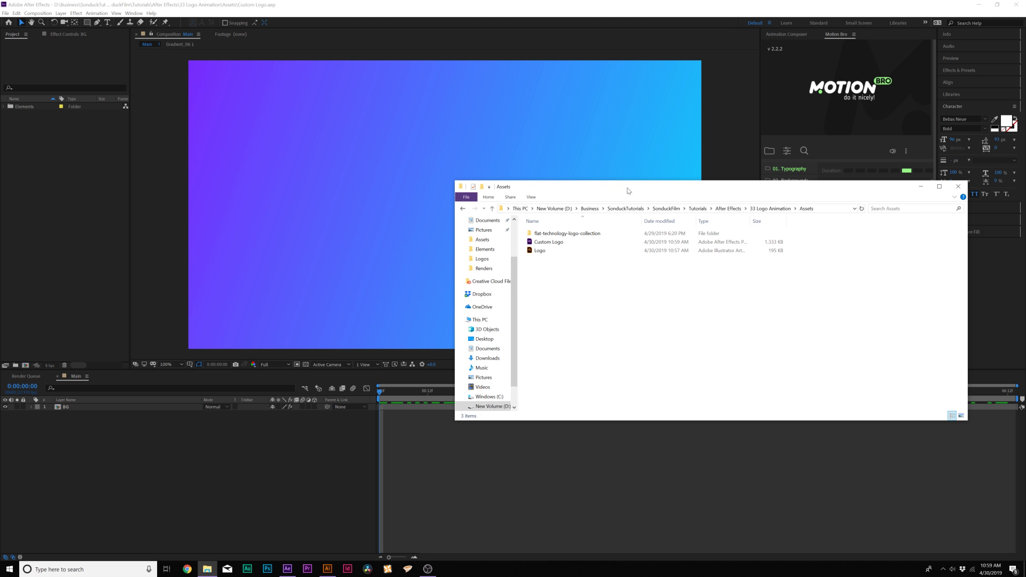
Step: Import Logo.ai from the Assets folder into the project with Import Kind set to Footage
left_click_drag(558, 188, 669, 156)
left_click_drag(650, 219, 98, 246)
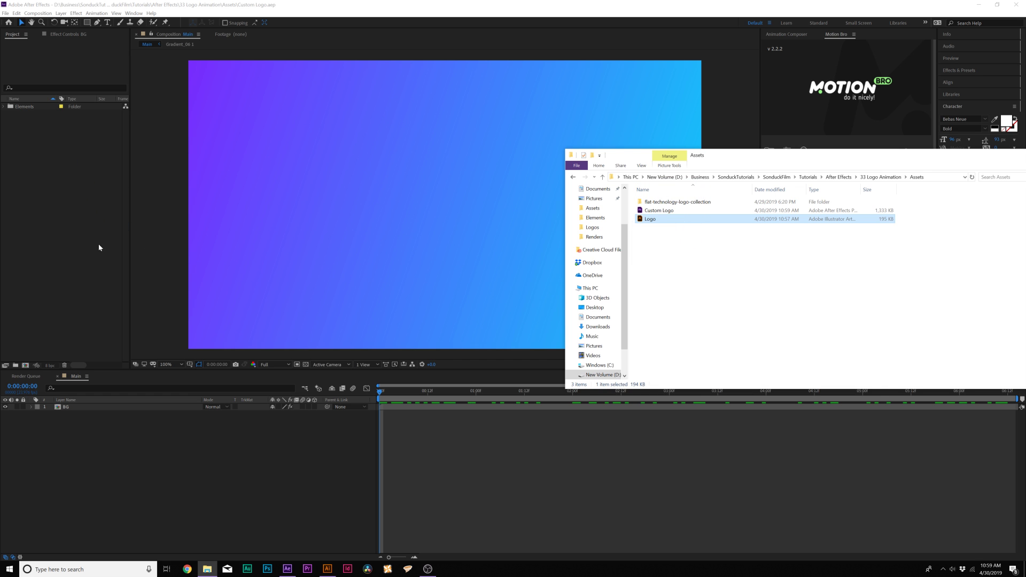
left_click(316, 191)
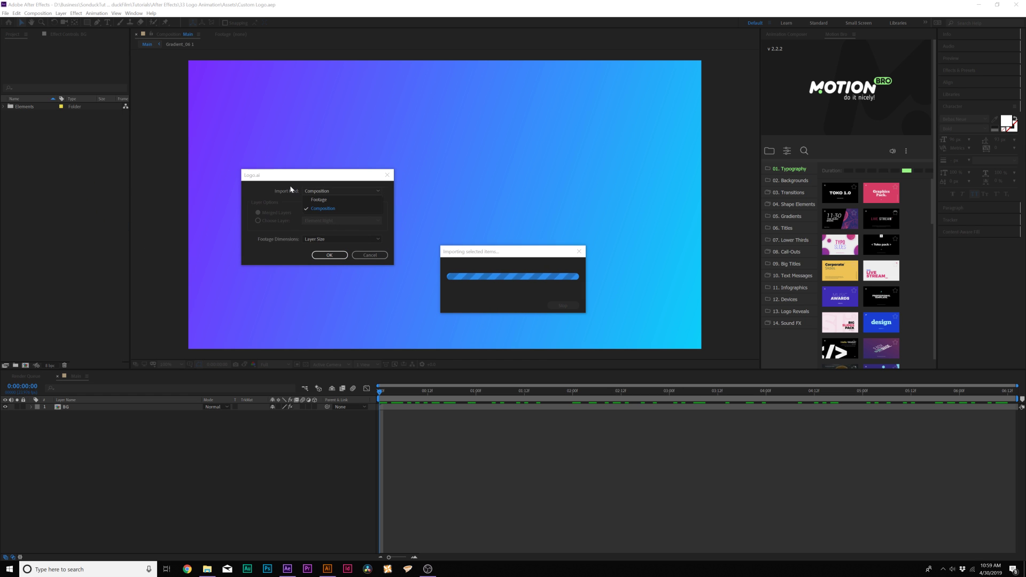
left_click(327, 201)
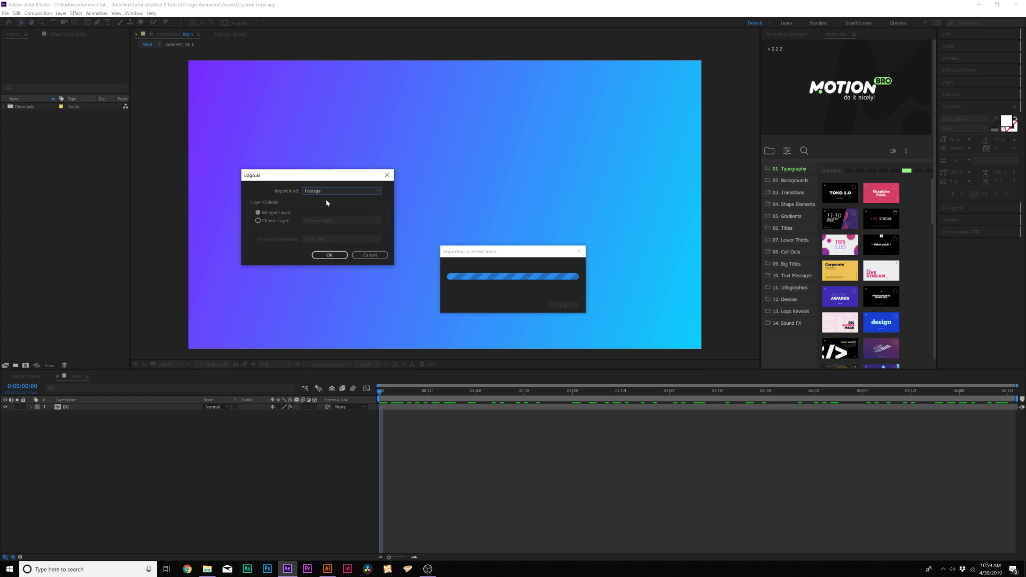
left_click(327, 255)
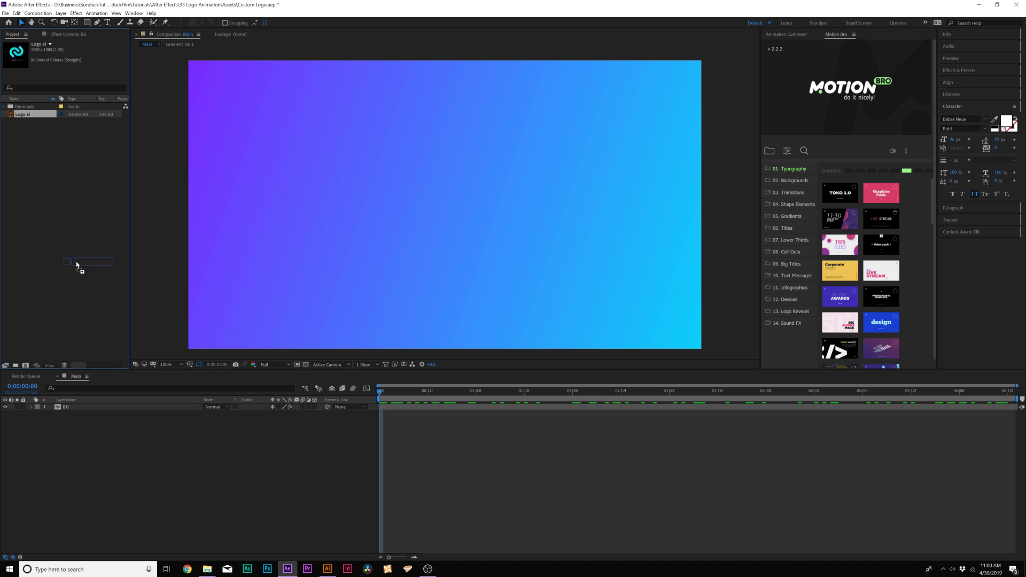
Step: Add Logo.ai to the Main comp and convert it to a layered comp
left_click_drag(38, 114, 80, 407)
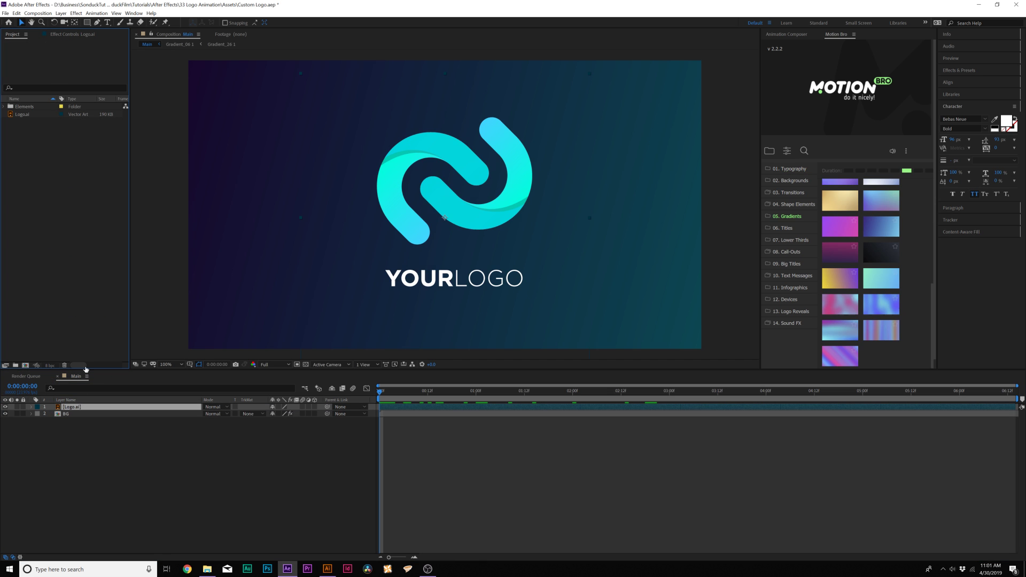
right_click(78, 409)
mouse_move(99, 357)
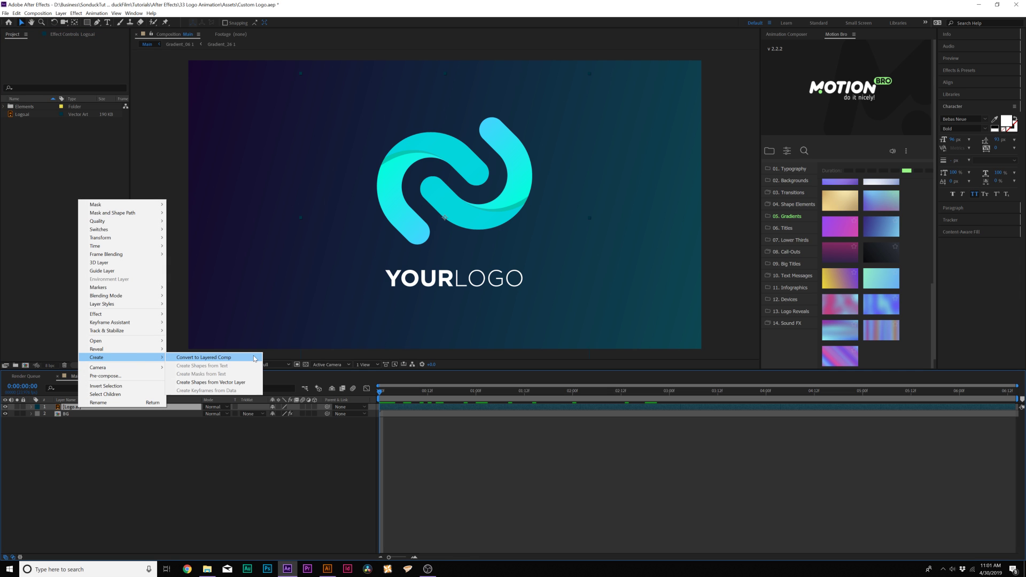
left_click(215, 358)
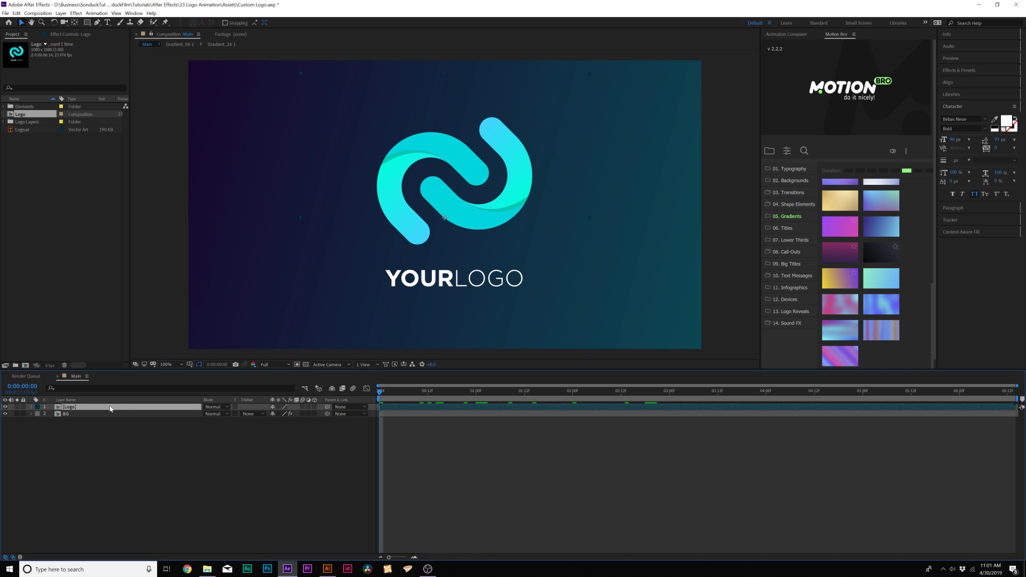
Step: Inside the Logo precomp, cut the Element Right, Element Left and Typeface layers
double_click(67, 407)
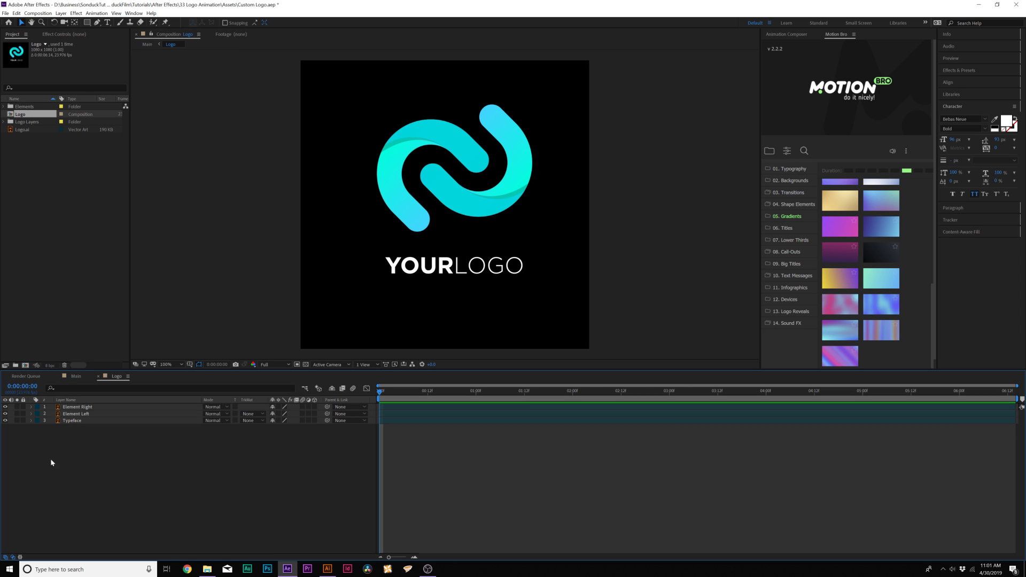
left_click_drag(51, 462, 80, 403)
mouse_move(5, 407)
left_mouse_down()
mouse_move(6, 421)
mouse_move(5, 406)
left_mouse_up()
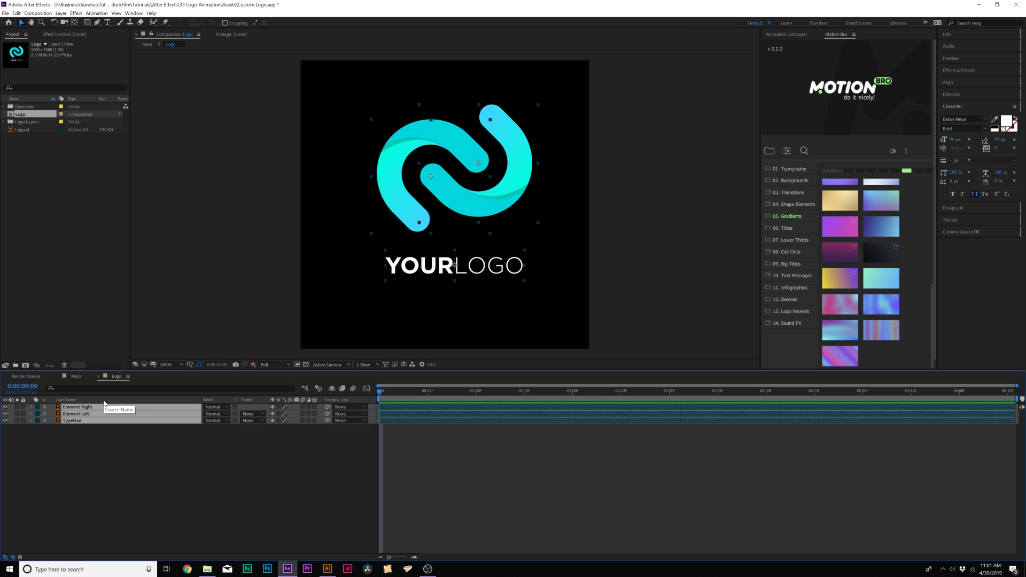
key("ctrl+x")
left_click(98, 377)
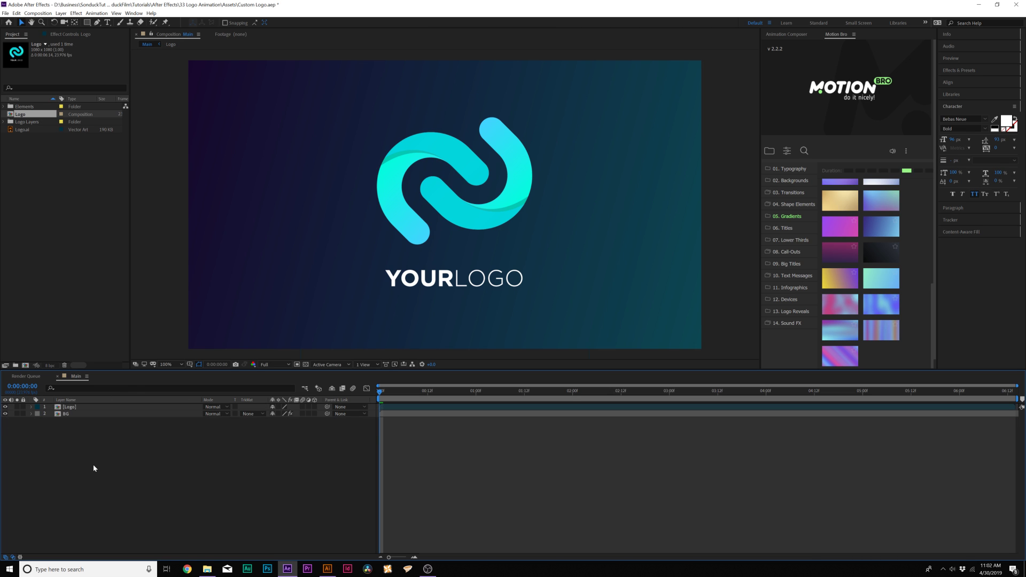
key("ctrl+v")
left_click(64, 427)
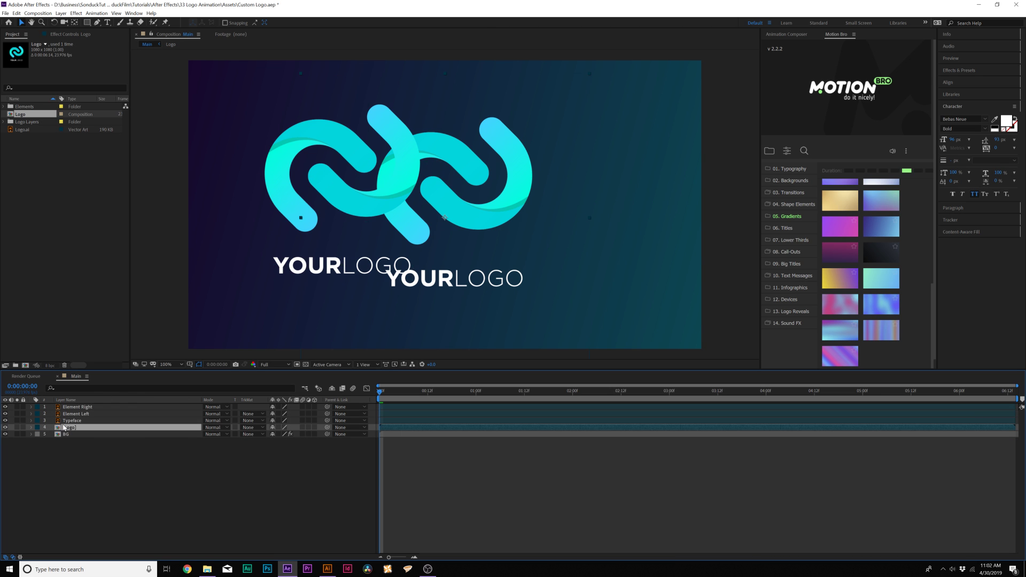
key("Delete")
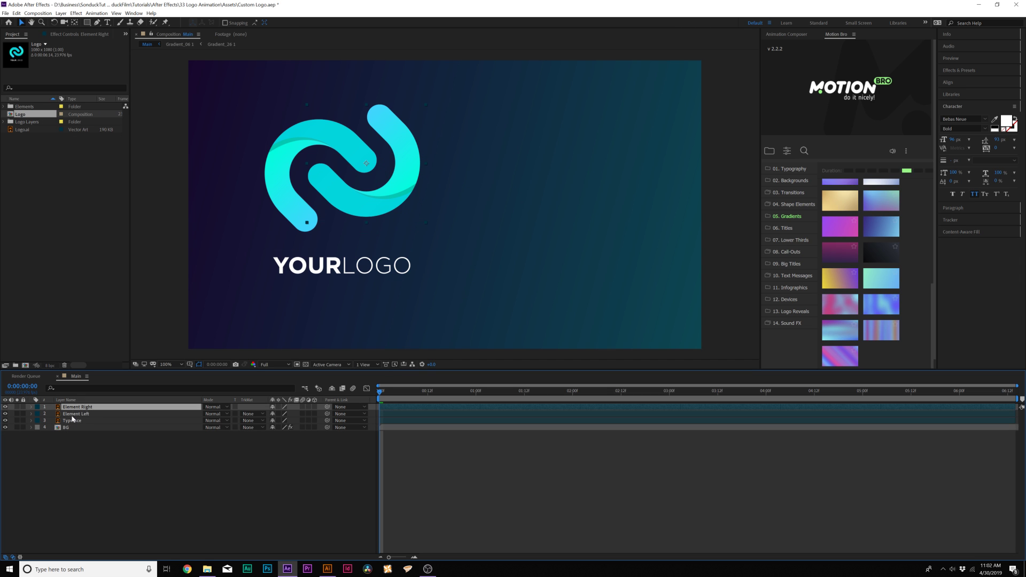
left_click(73, 420, "shift")
left_click_drag(355, 199, 454, 217)
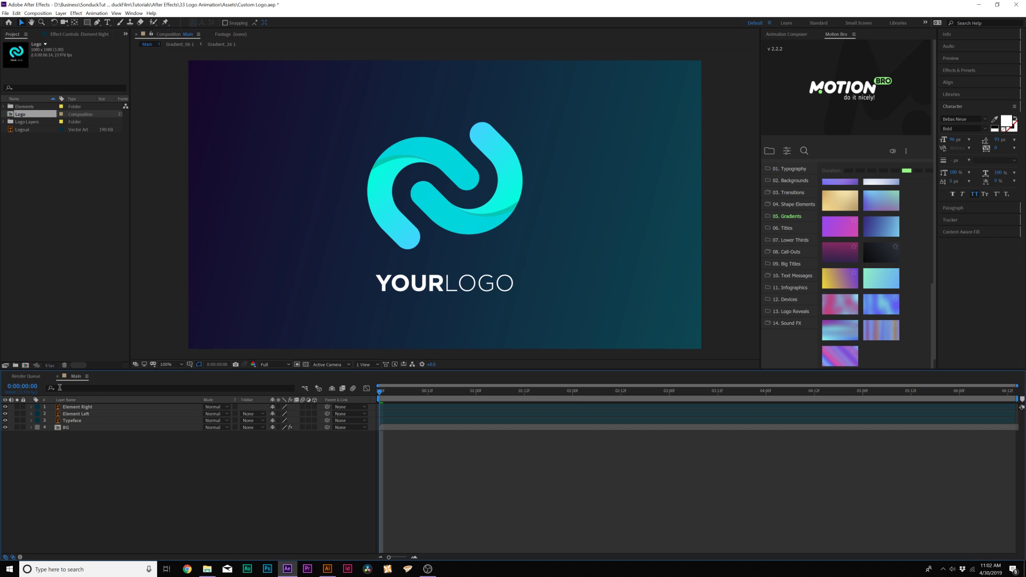
left_click(77, 406)
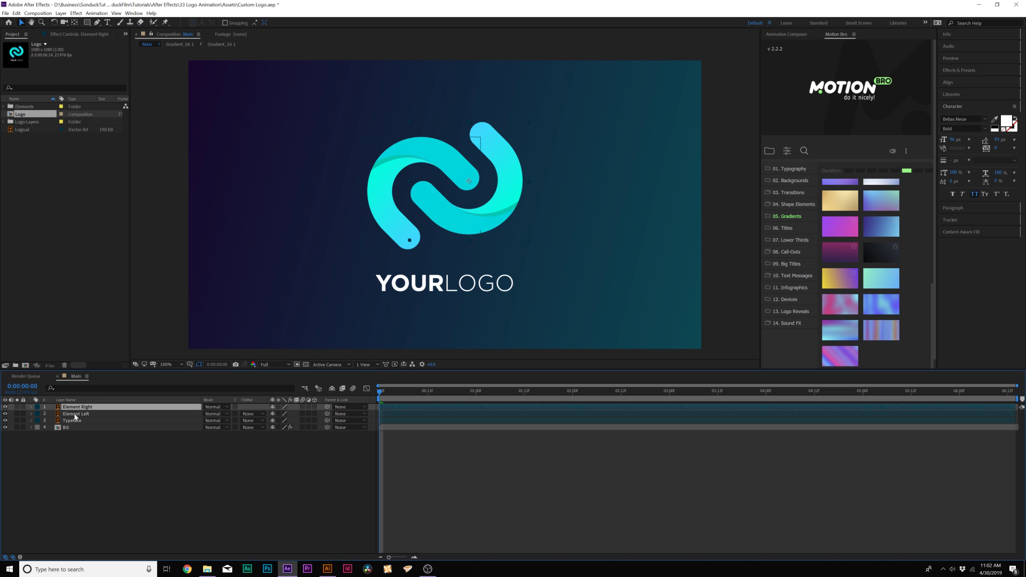
left_click(76, 414)
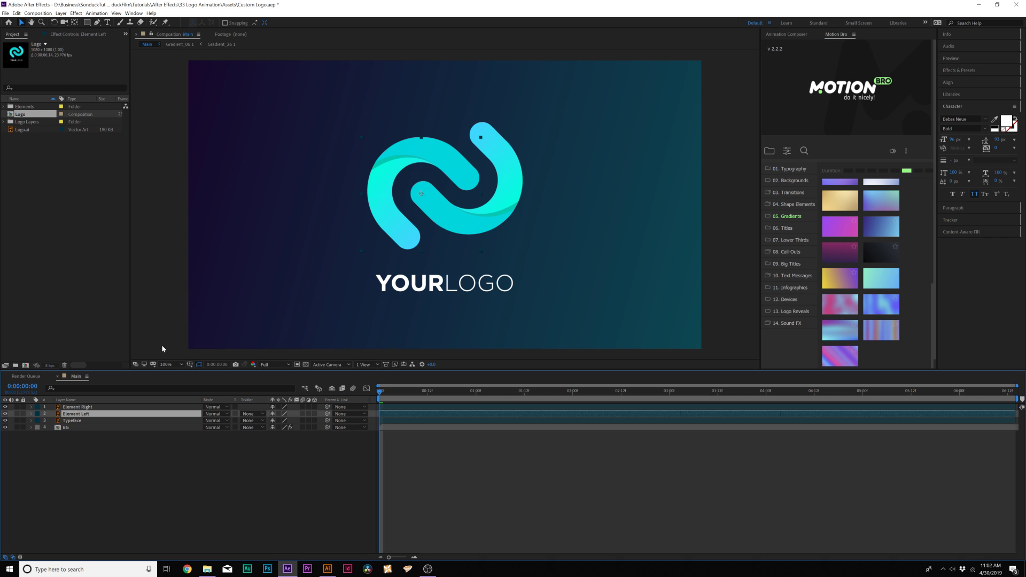
key("period")
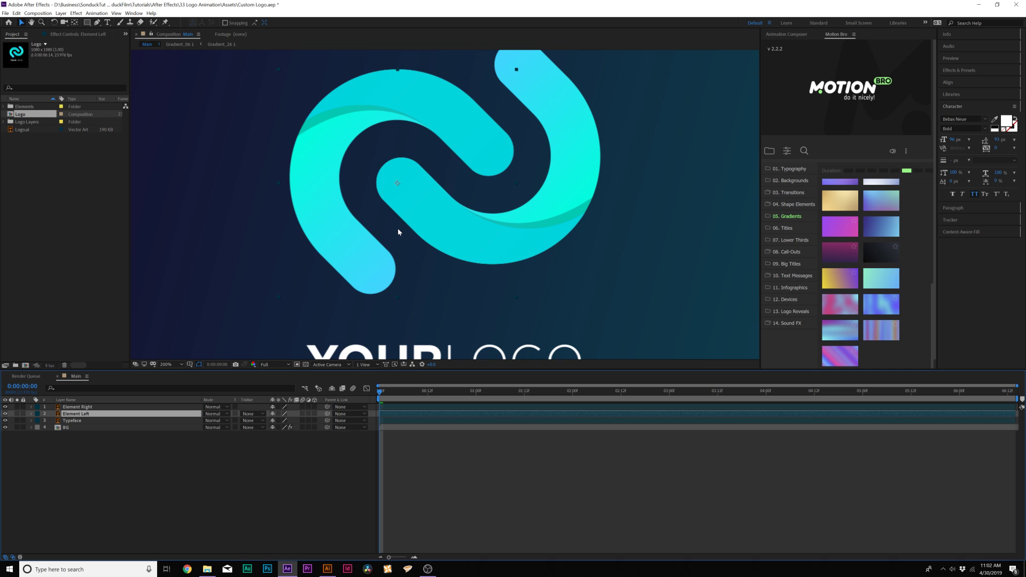
key("comma")
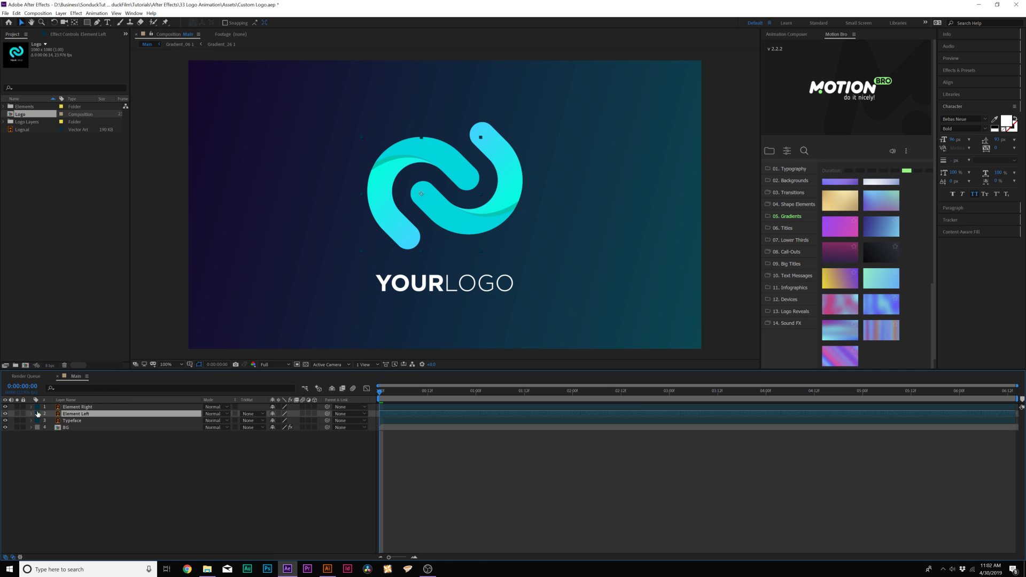
Step: Keyframe Element Left's Scale from 0% and Rotation so it spins in by 1:14
key("s")
key("shift+r")
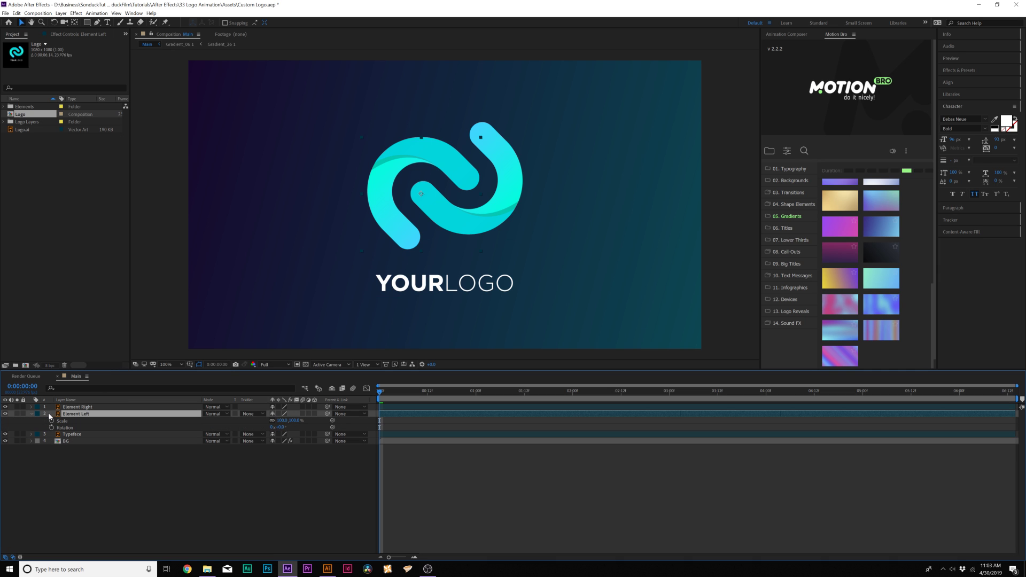
left_click(51, 421)
left_click(52, 428)
left_click_drag(381, 423, 533, 421)
left_click_drag(279, 427, 275, 428)
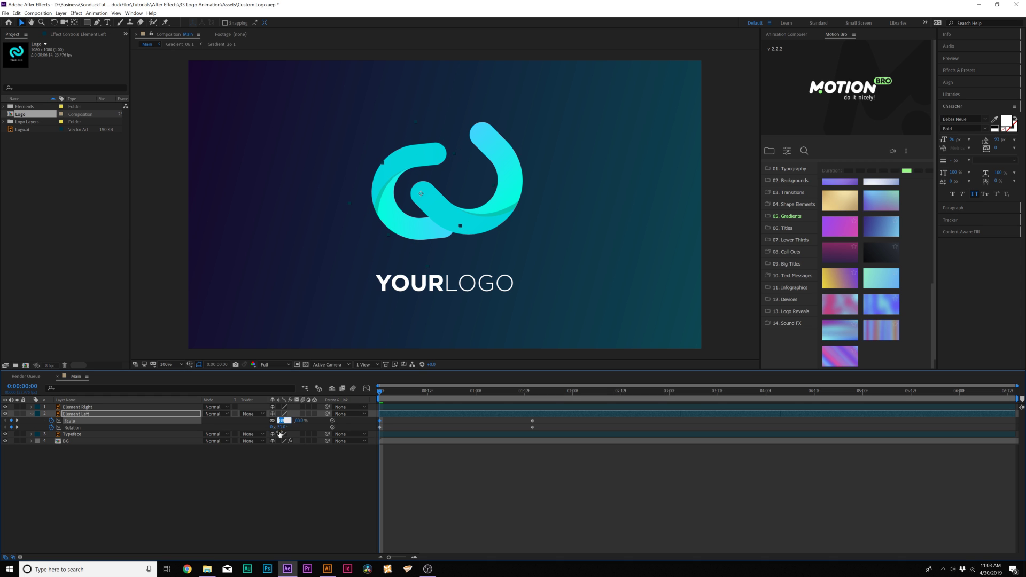
left_click(393, 398)
mouse_move(381, 394)
left_mouse_down()
mouse_move(487, 394)
mouse_move(381, 396)
left_mouse_up()
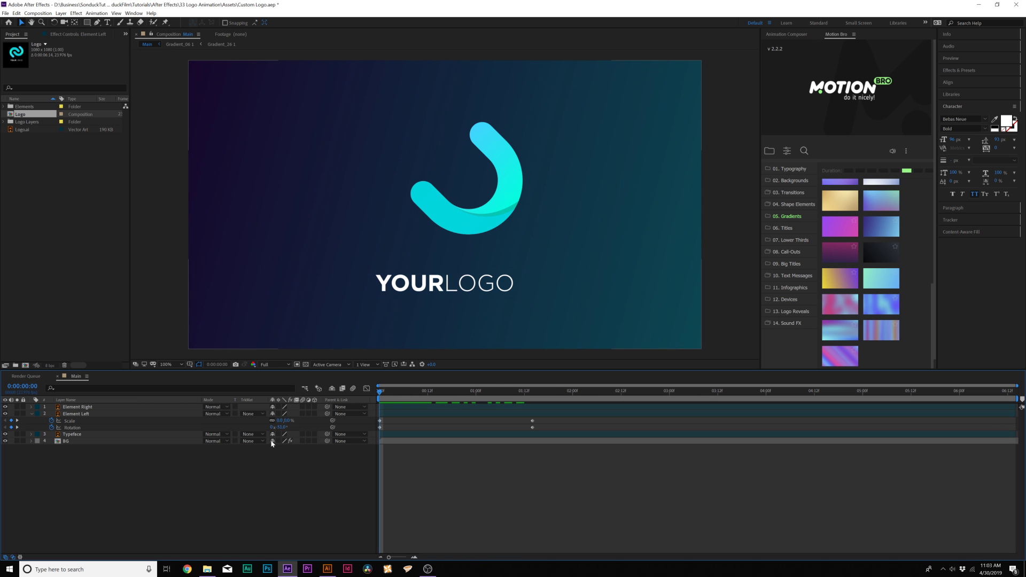
left_click(72, 427)
left_click_drag(381, 396, 533, 402)
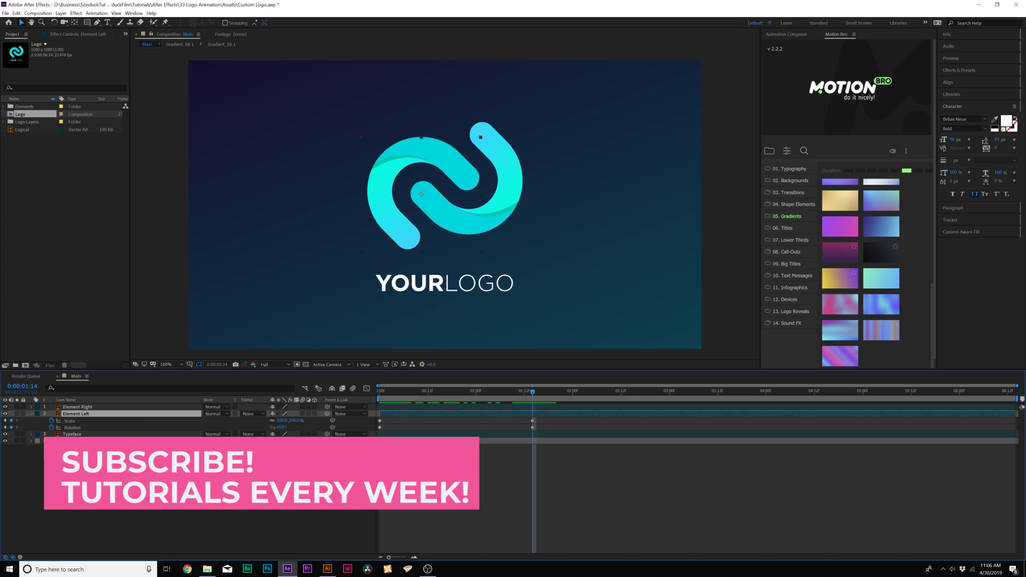
Step: Keyframe Element Left's Position so it slides in from far left
key("shift+p")
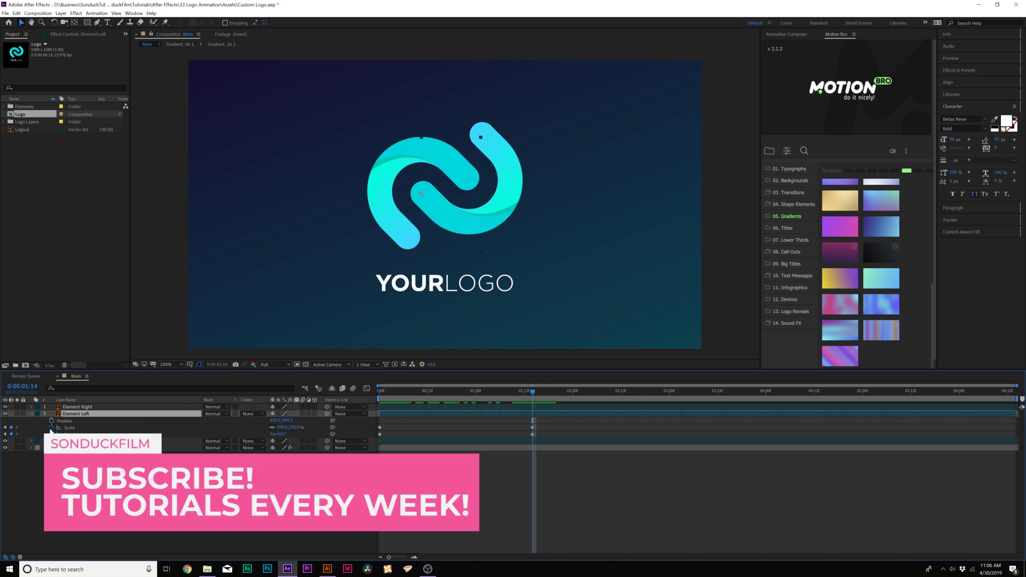
left_click(51, 421)
key("Home")
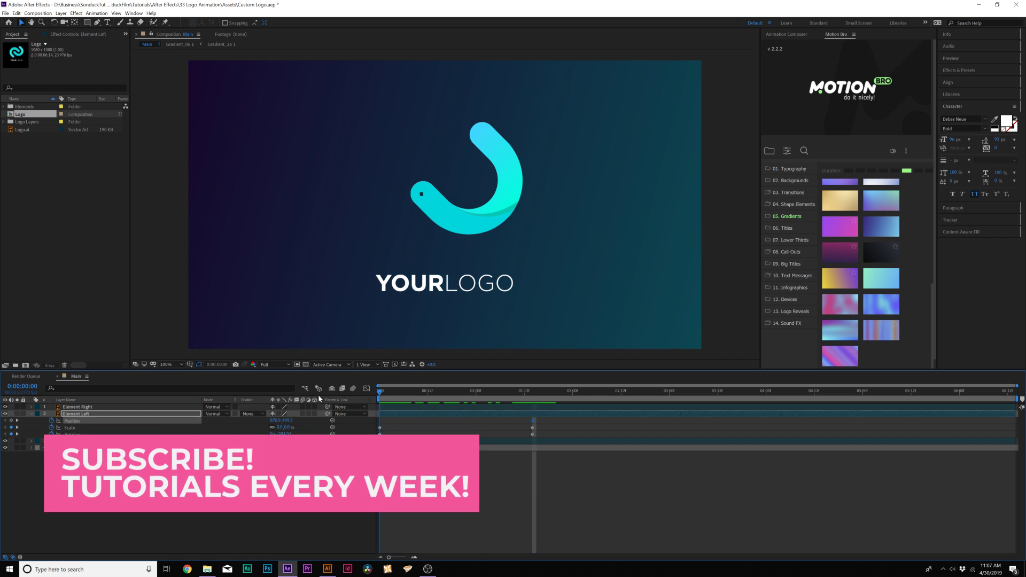
left_click_drag(277, 421, 259, 420)
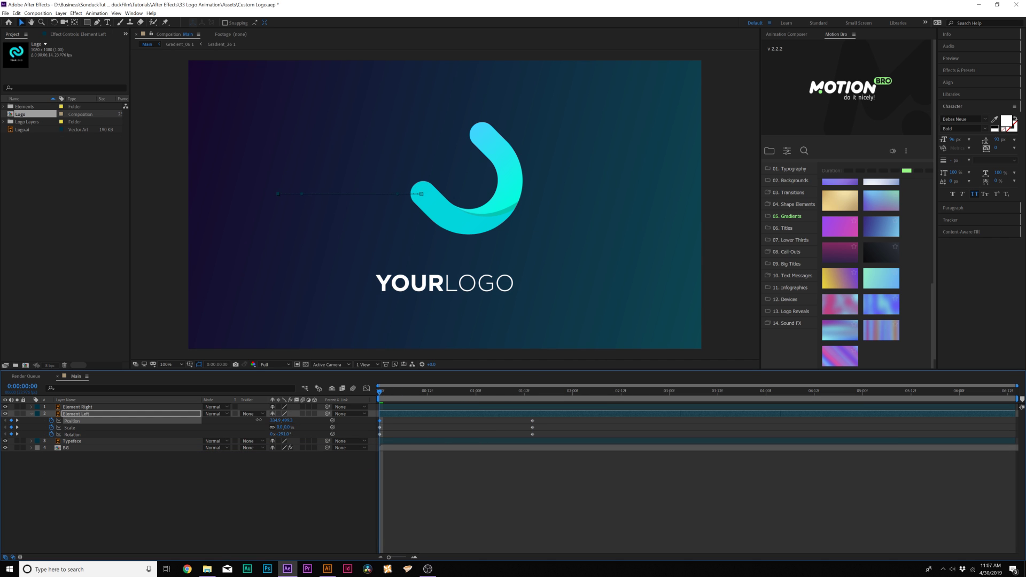
key("space")
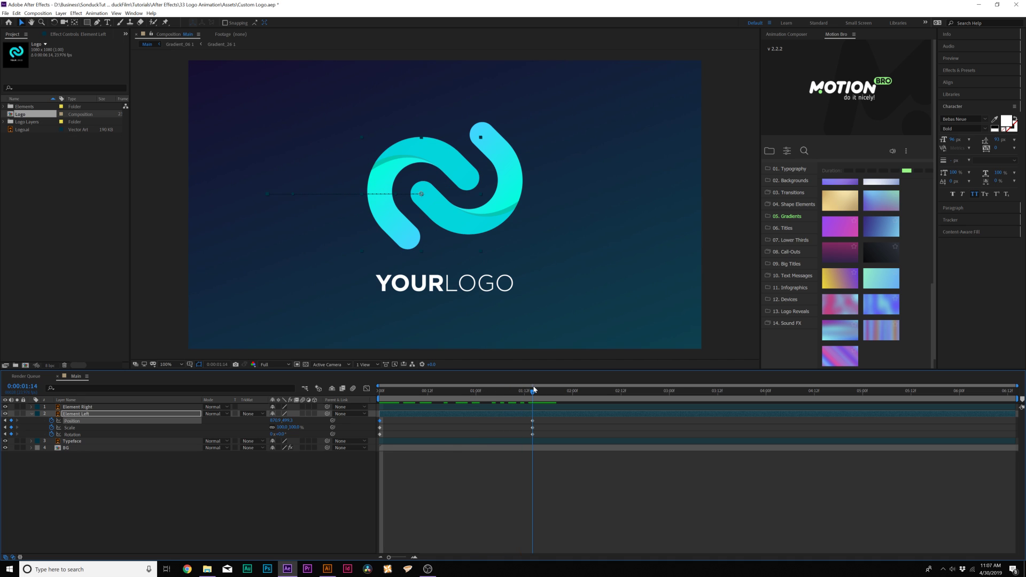
Step: Apply Easy Ease (F9) to the end keyframes at 1:14 and preview
left_click_drag(553, 419, 391, 446)
key("F9")
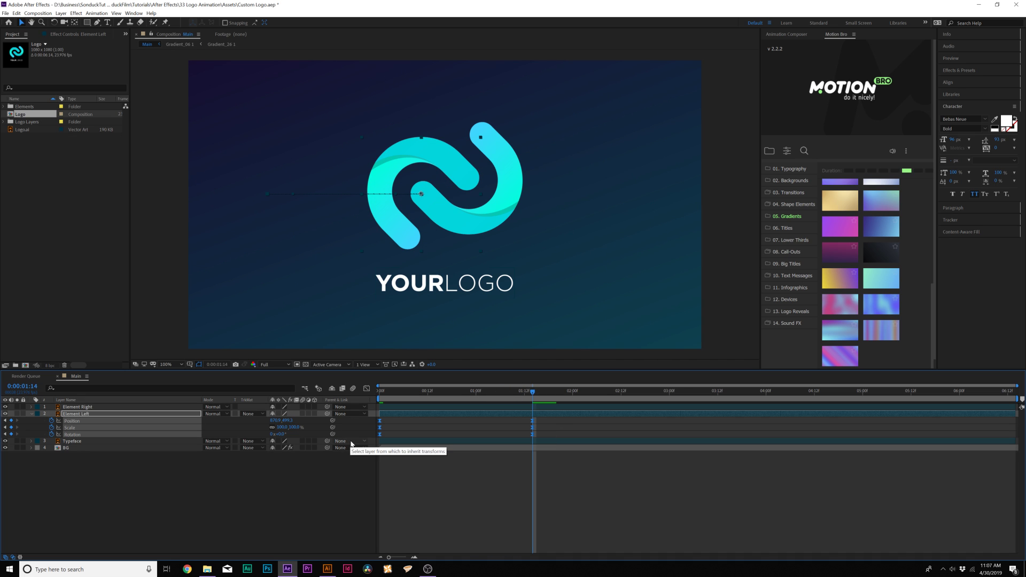
left_click(336, 481)
key("space")
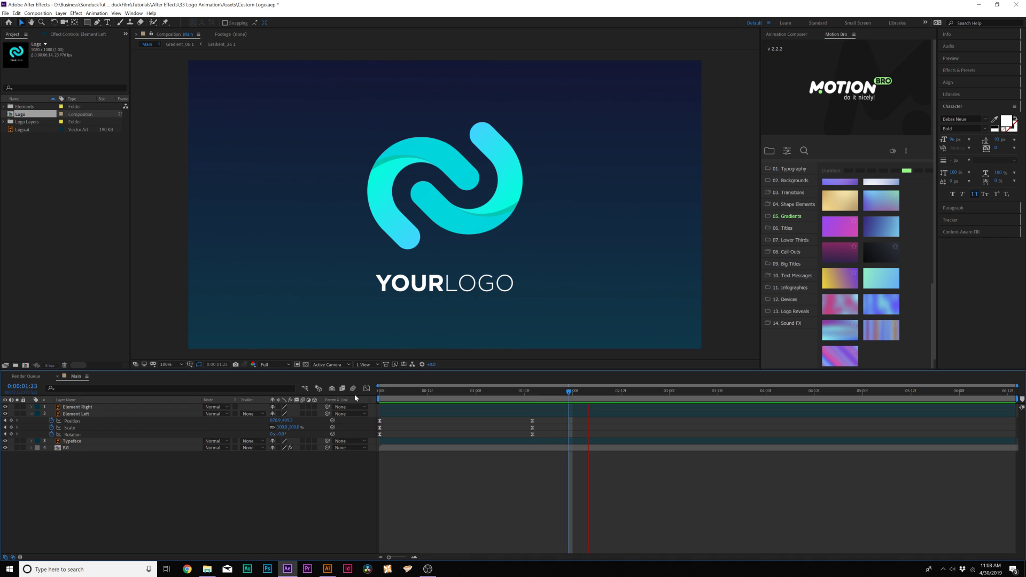
left_click_drag(387, 393, 379, 393)
Step: Paste Element Left's animation onto Element Right and enable motion blur on both halves
left_click(83, 409)
key("ctrl+v")
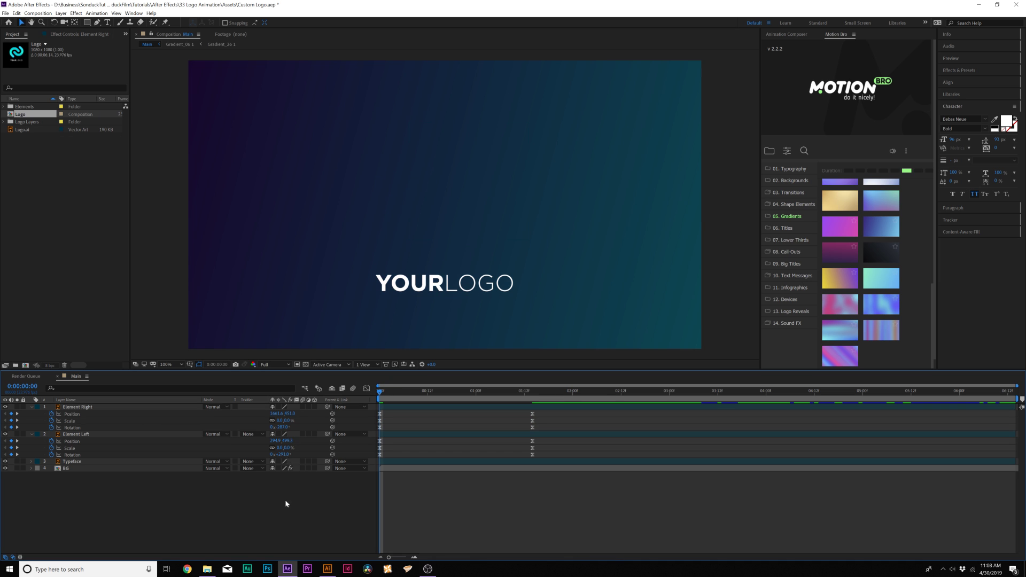
left_click(302, 407)
left_click(302, 434)
left_click(352, 388)
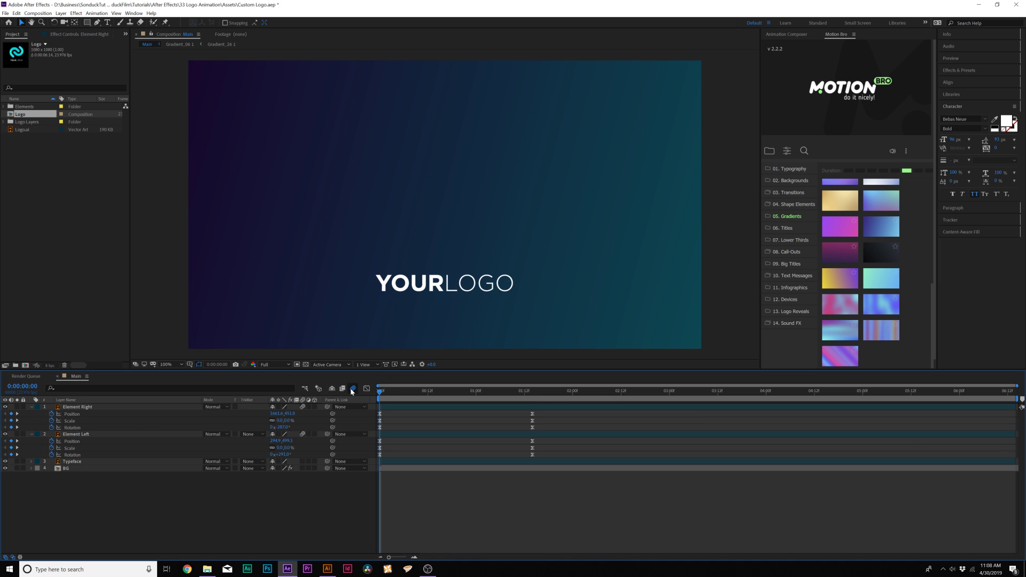
key("space")
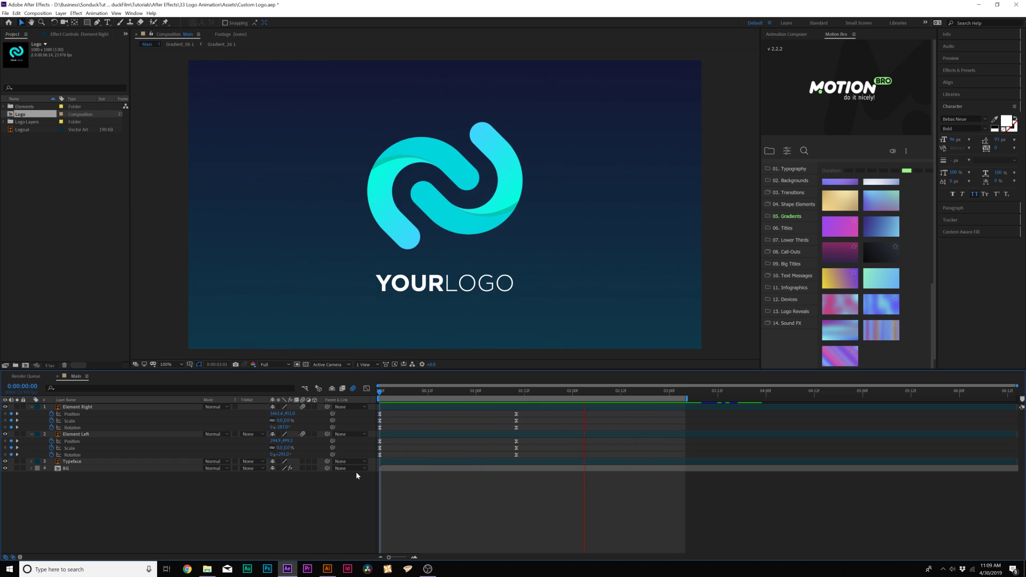
key("space")
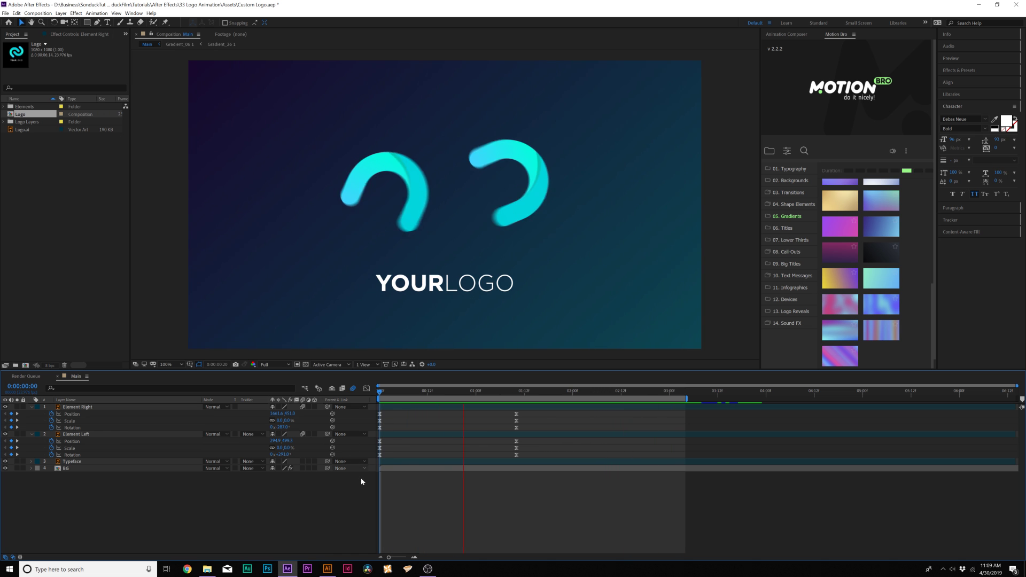
Step: Shift Element Right's animation slightly later and preview the staggered entrance
left_click_drag(434, 394, 521, 398)
left_click_drag(434, 408, 459, 409)
key("Home")
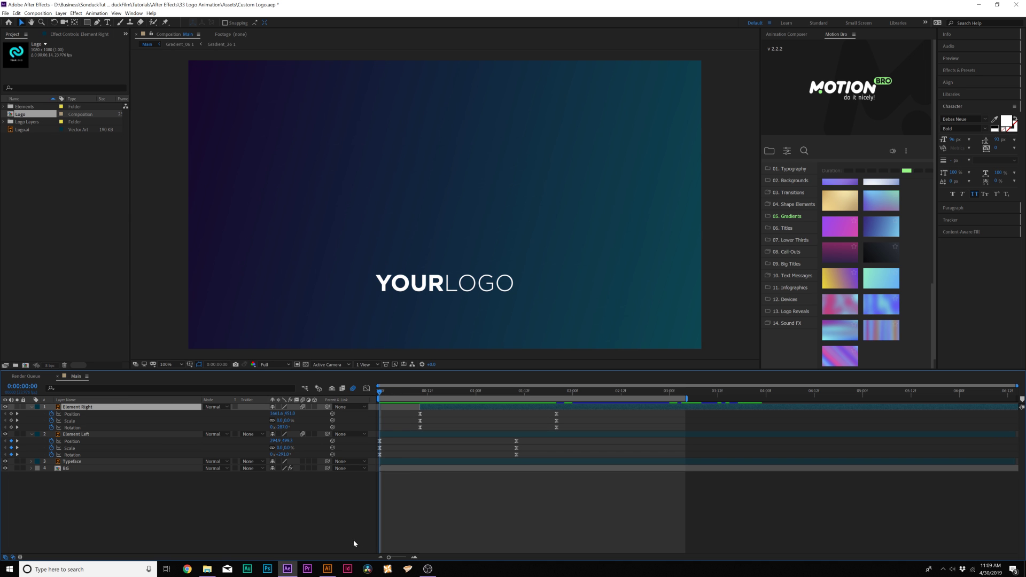
key("space")
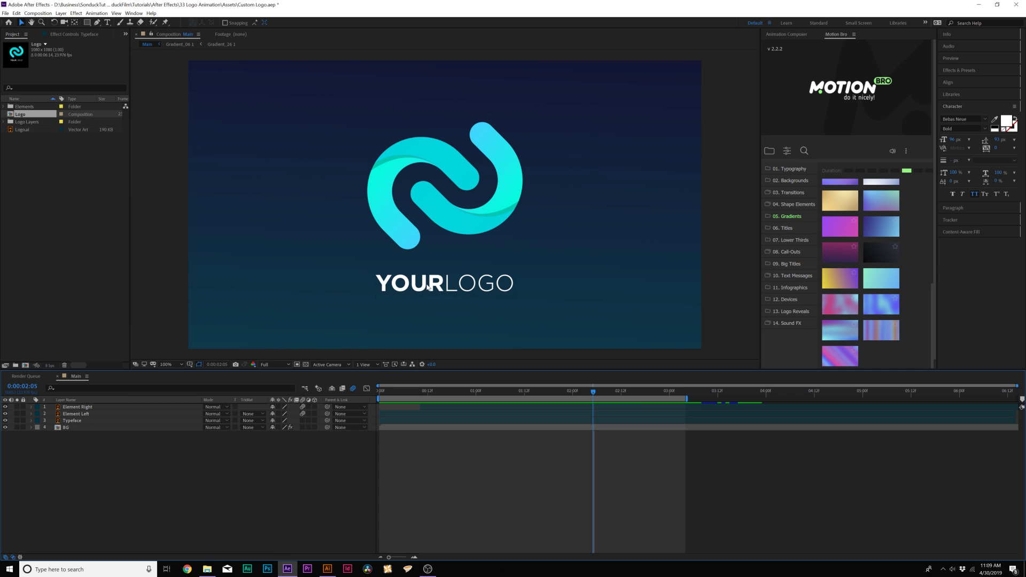
Step: Copy the YOURLOGO text from the original logo file in Illustrator
left_click(73, 421)
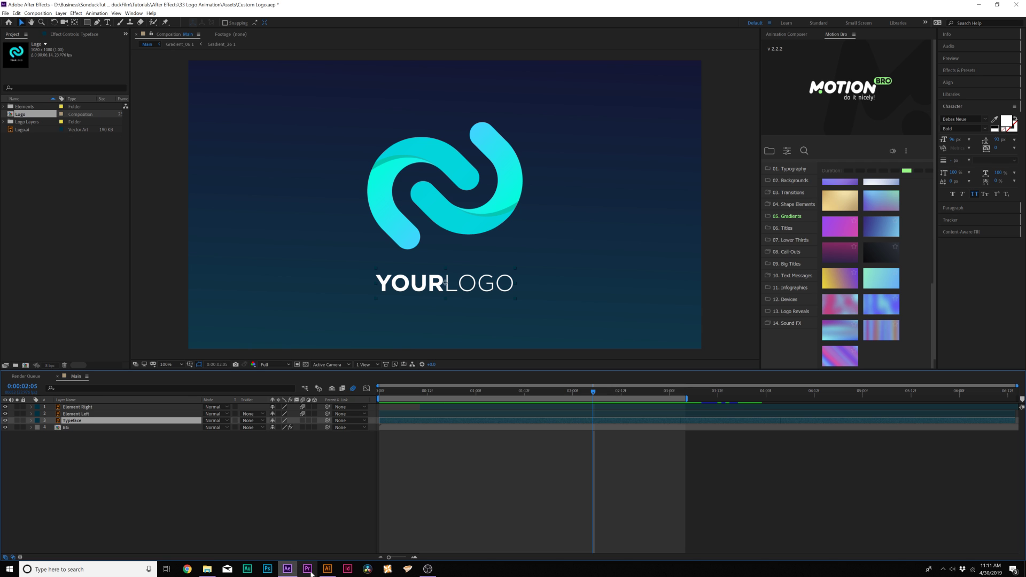
left_click(327, 569)
left_click(8, 101)
double_click(339, 436)
key("ctrl+c")
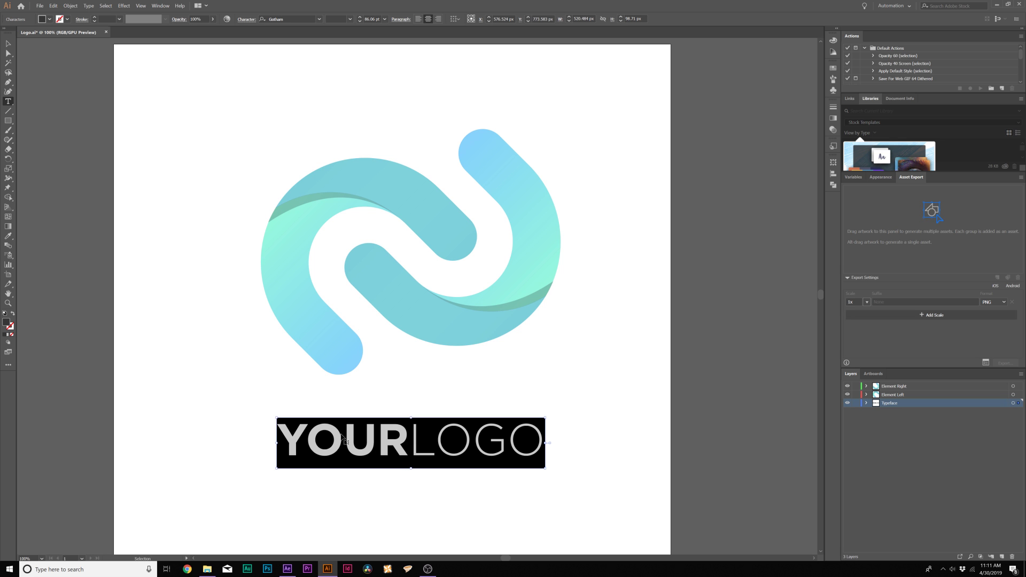
left_click(287, 568)
left_click(110, 23)
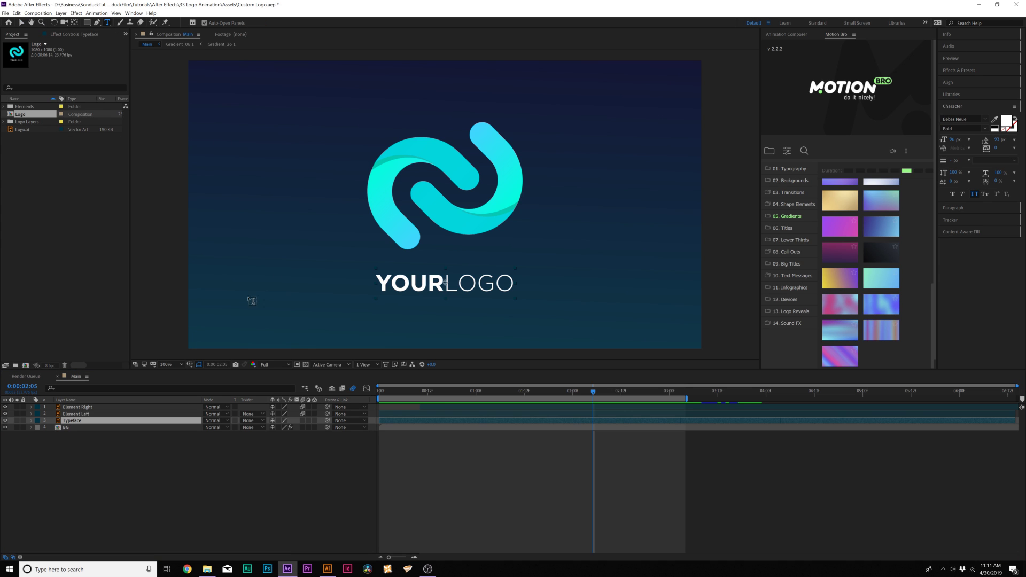
Step: Paste YOURLOGO into a new text layer in the Main comp
left_click(263, 276)
key("ctrl+v")
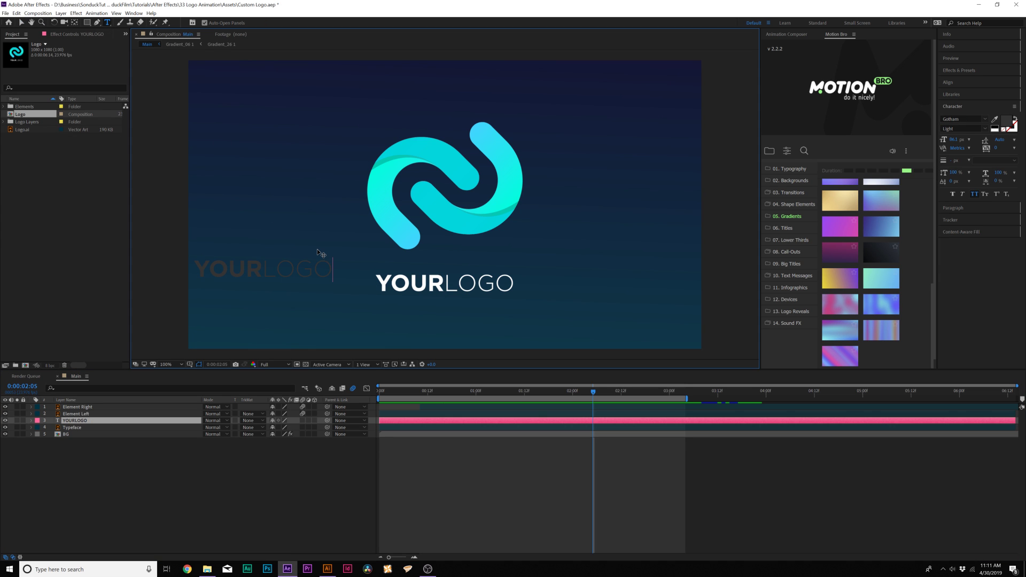
key("Escape")
key("v")
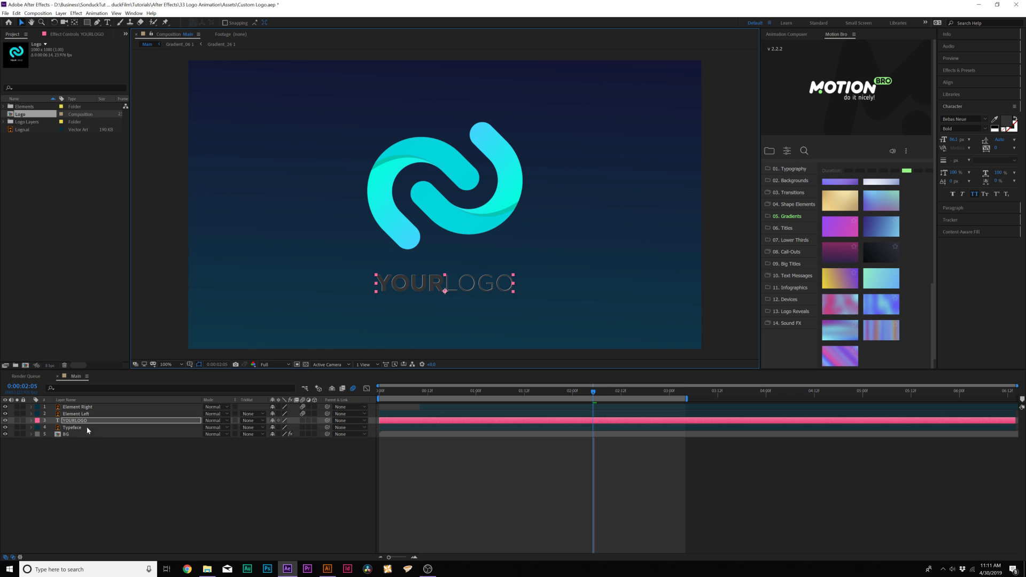
Step: Delete the old Typeface layer and expand the YOURLOGO layer's properties
left_click(63, 421)
left_click(57, 428)
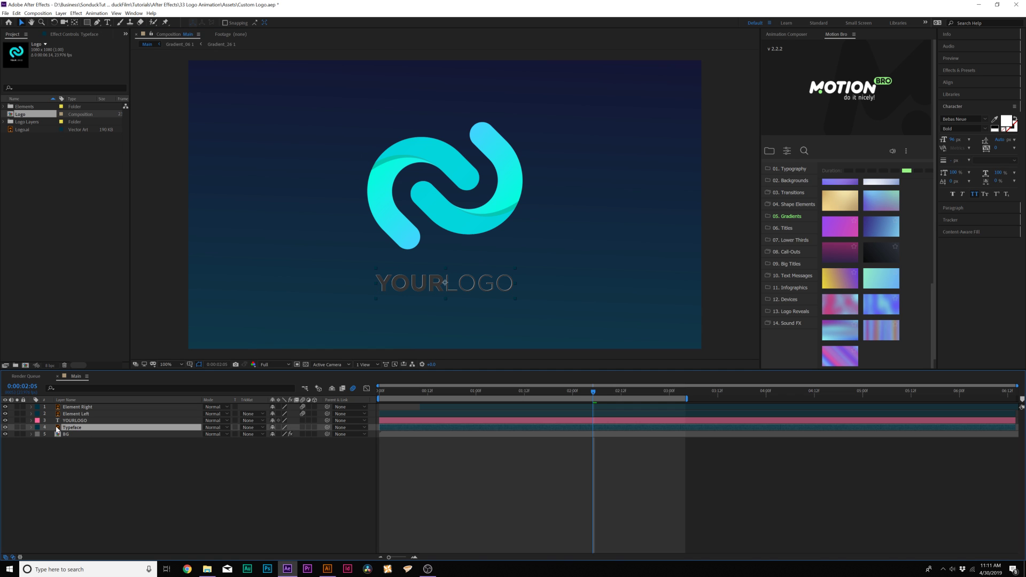
key("Delete")
left_click(35, 421)
left_click(32, 421)
left_click_drag(392, 391, 451, 394)
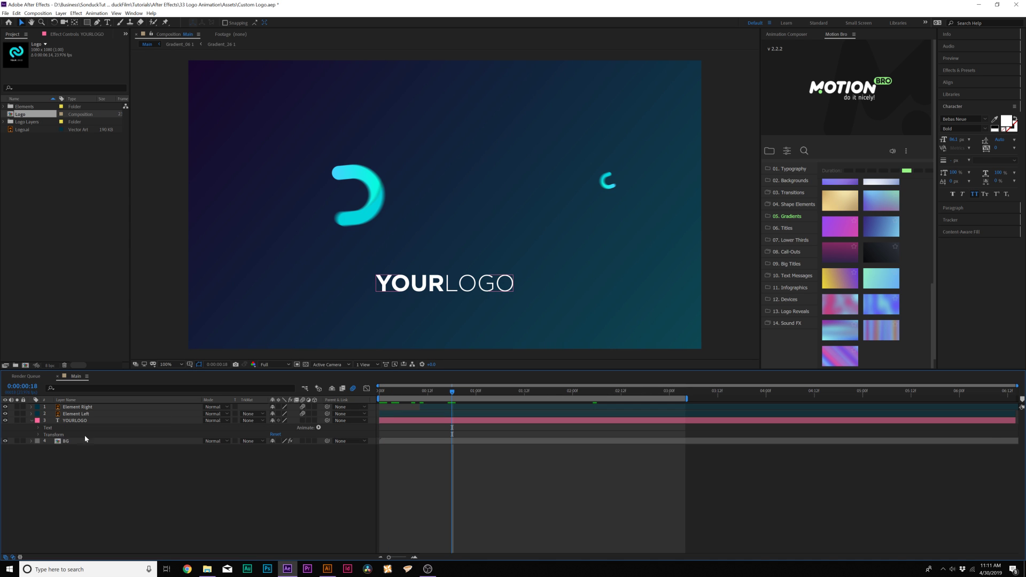
Step: Enable per-character 3D on YOURLOGO and add a Rotation animator
left_click(39, 457)
left_click(318, 428)
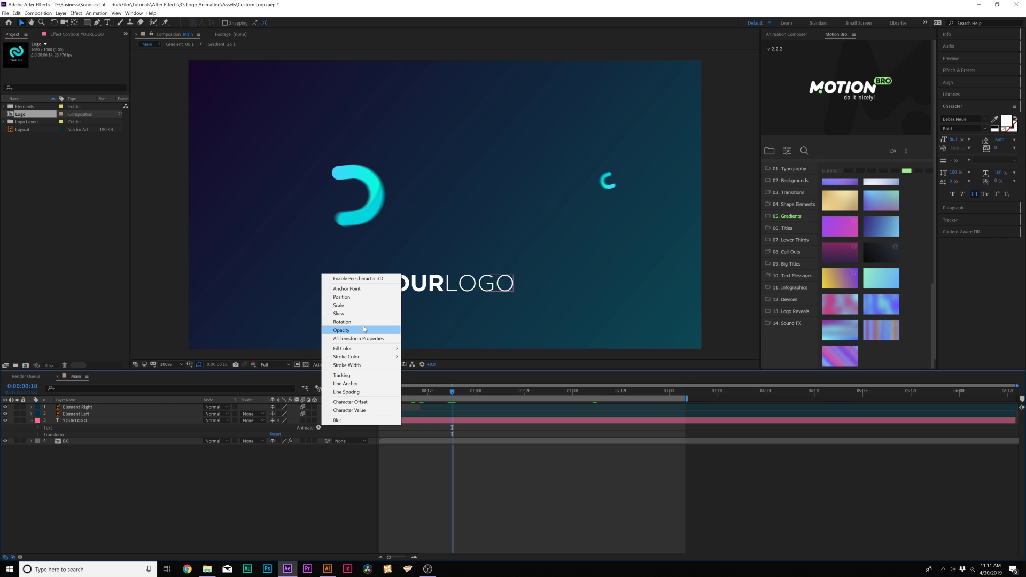
left_click(345, 281)
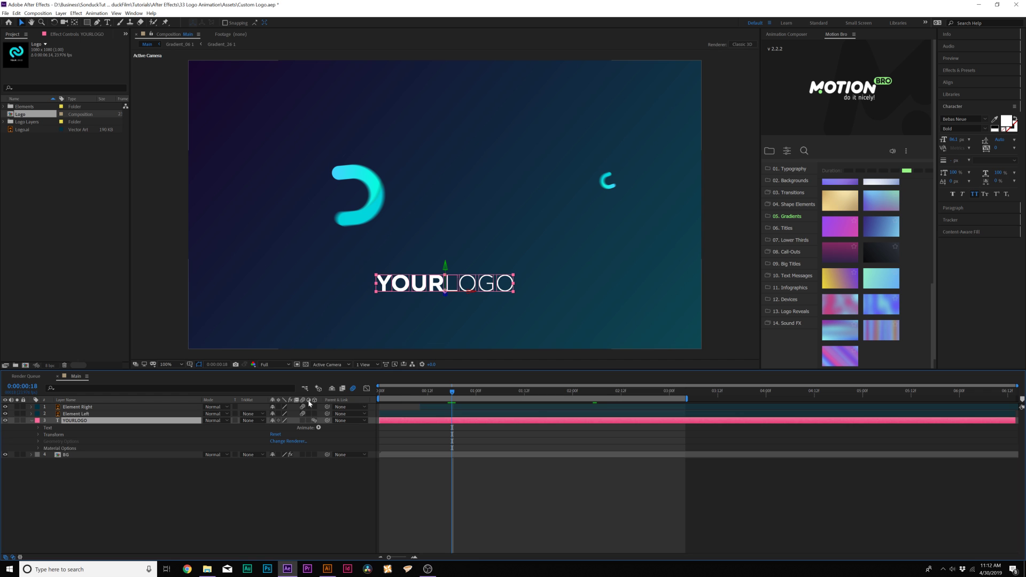
left_click(318, 427)
left_click(345, 322)
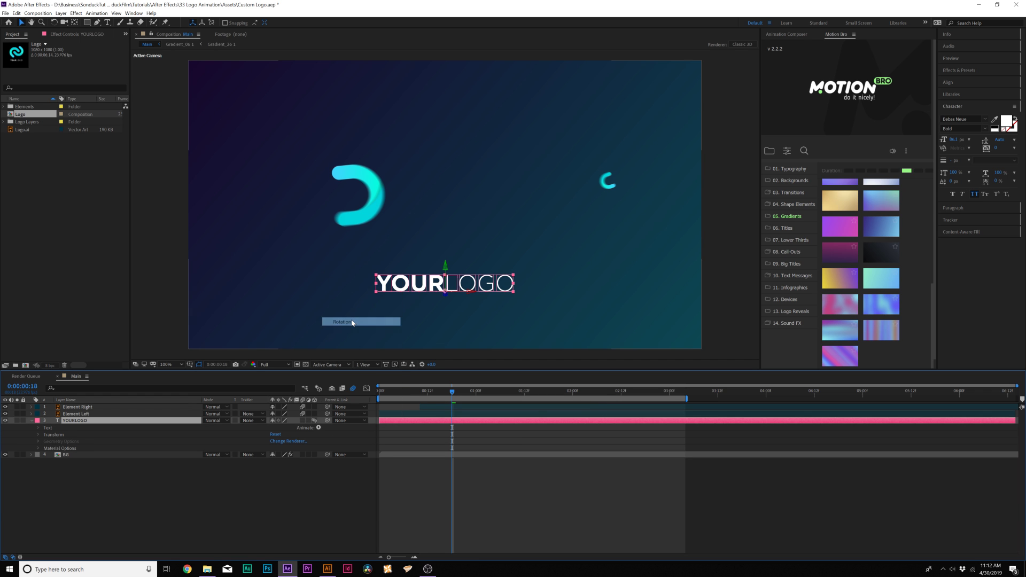
left_click_drag(391, 395, 379, 395)
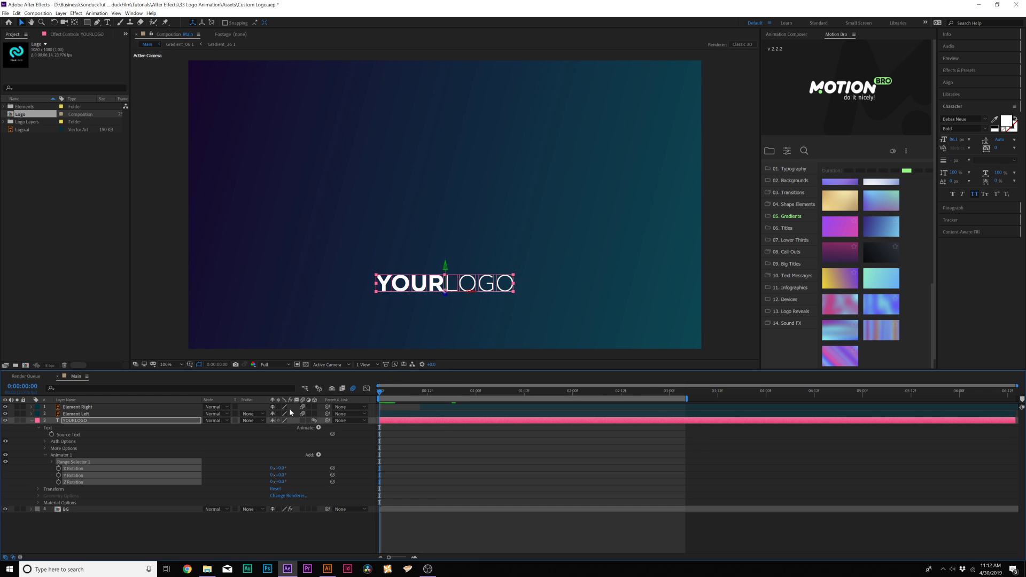
Step: Set the animator's Y Rotation to 90° and keyframe Range Selector Start
left_click(318, 427)
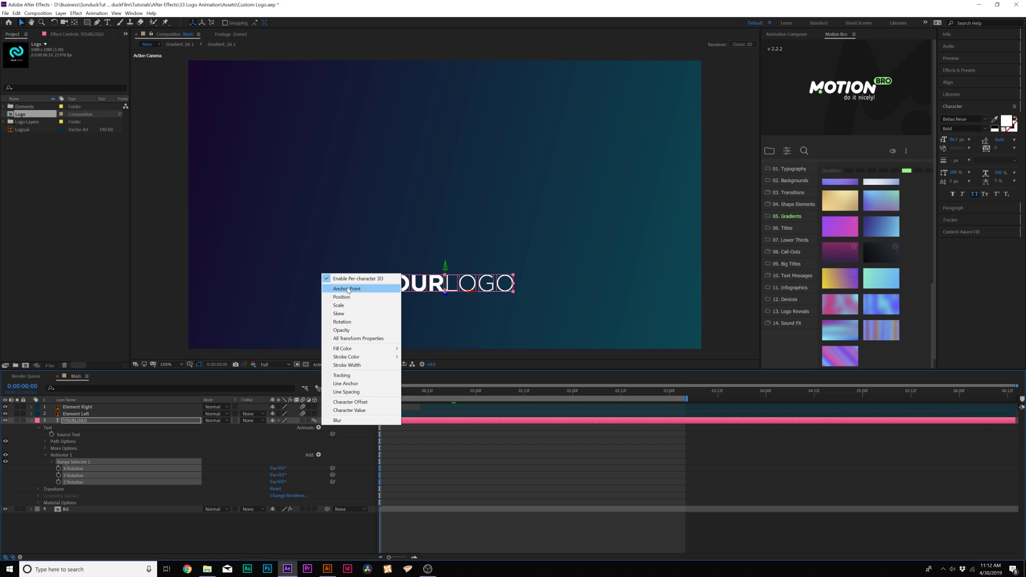
mouse_move(348, 348)
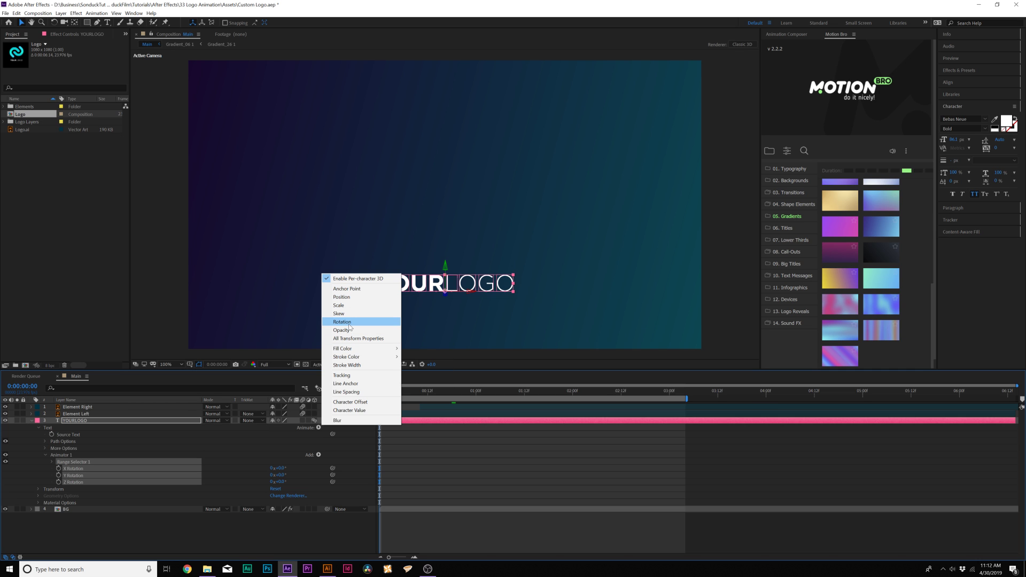
left_click(172, 448)
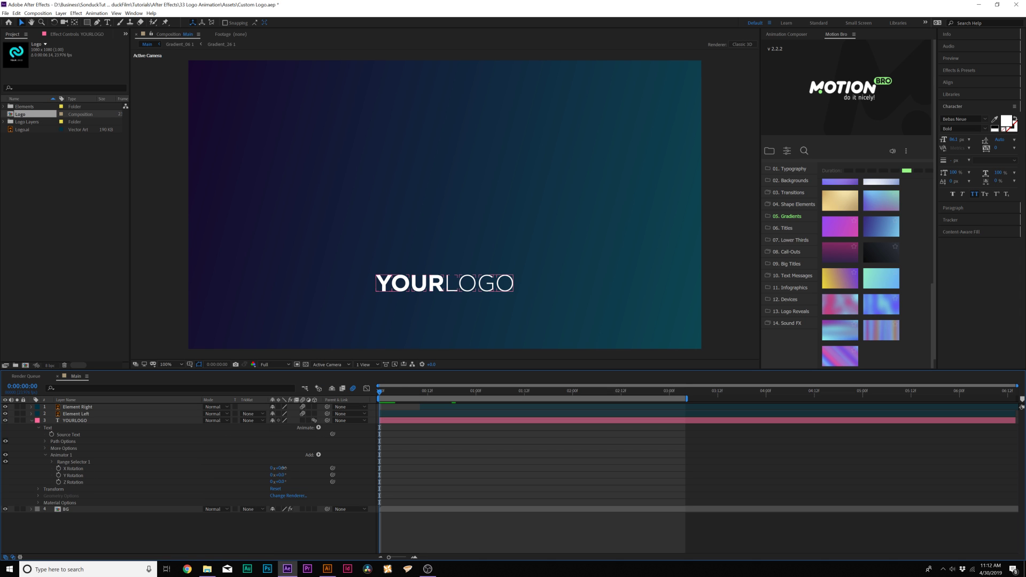
left_click_drag(277, 475, 310, 480)
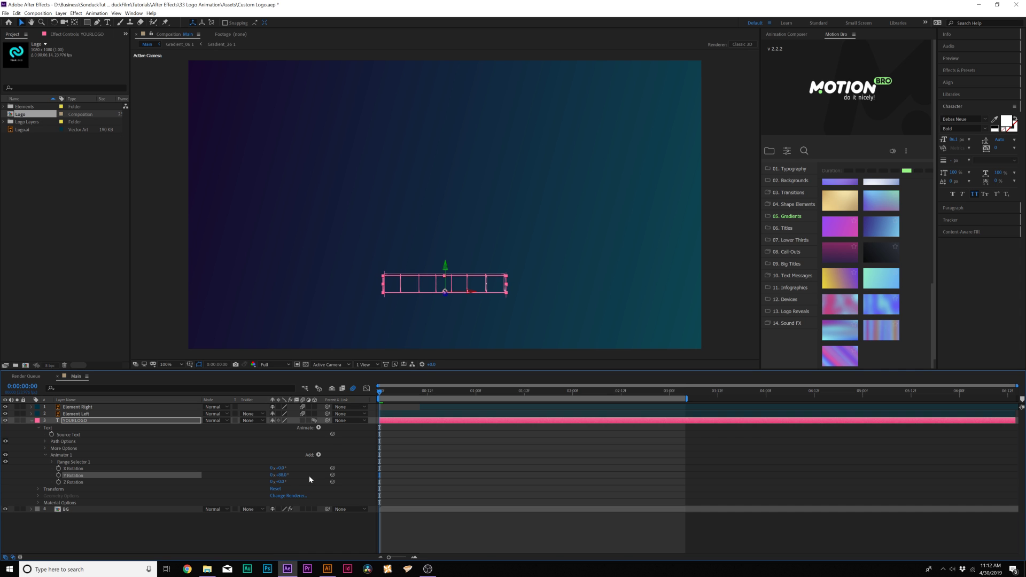
key("Return")
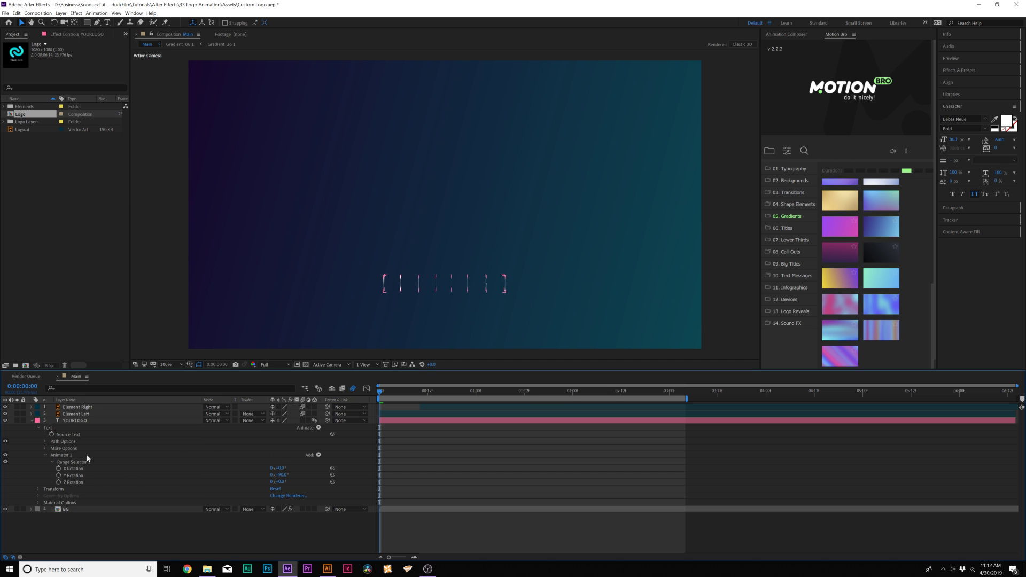
left_click(52, 462)
left_click(66, 469)
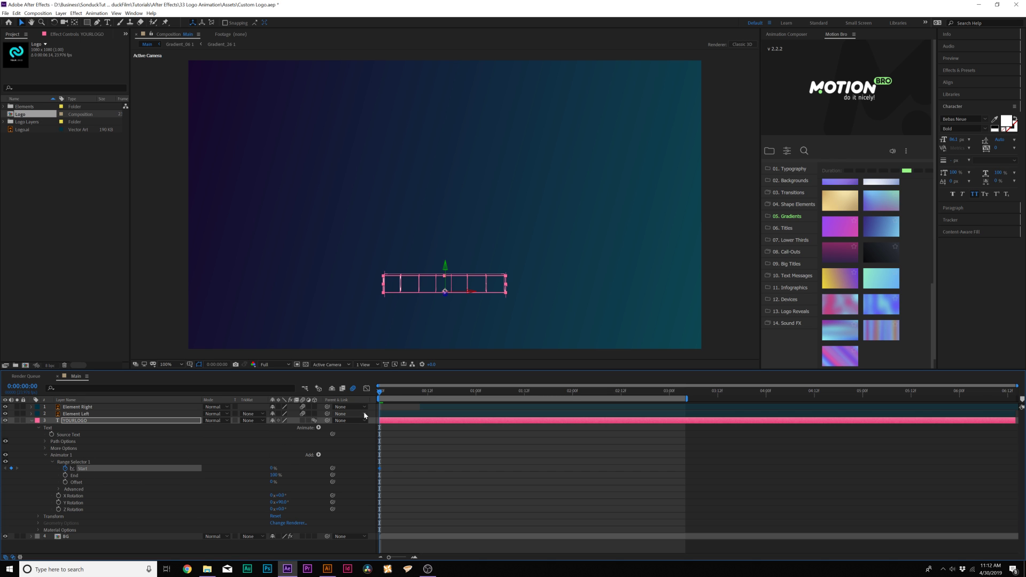
Step: Animate Range Selector Start to 100%, ending at 0:00:01:22, and preview the reveal
left_click_drag(391, 394, 505, 401)
left_click_drag(295, 468, 349, 468)
left_click(429, 466)
key("space")
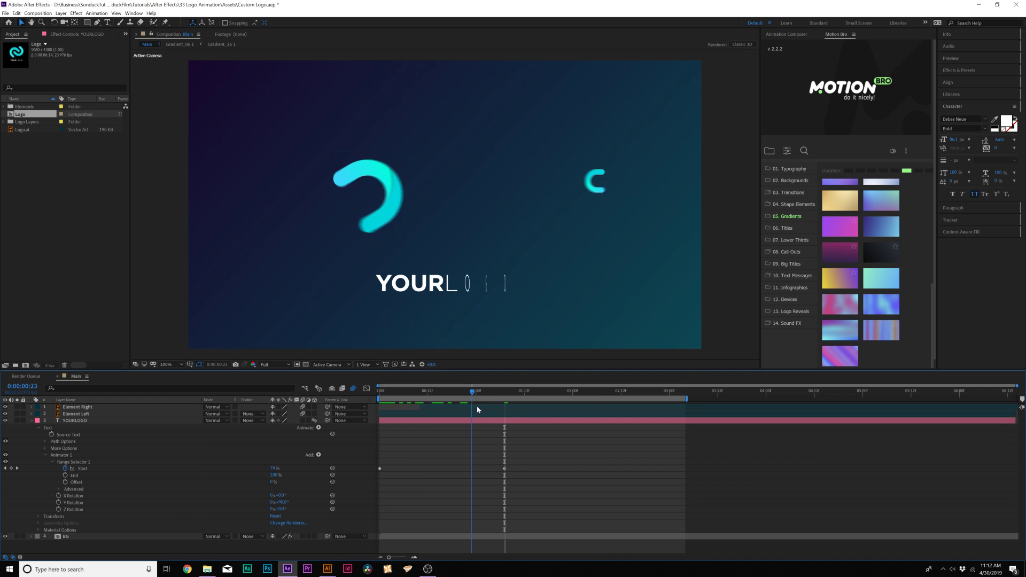
key("ctrl+z")
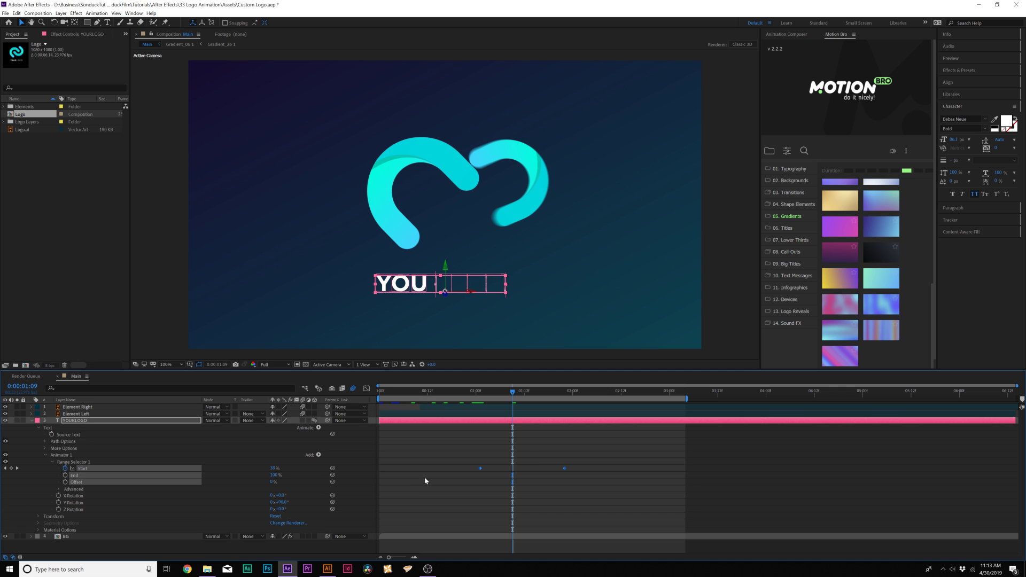
left_click_drag(512, 392, 571, 409)
left_click(511, 461)
key("space")
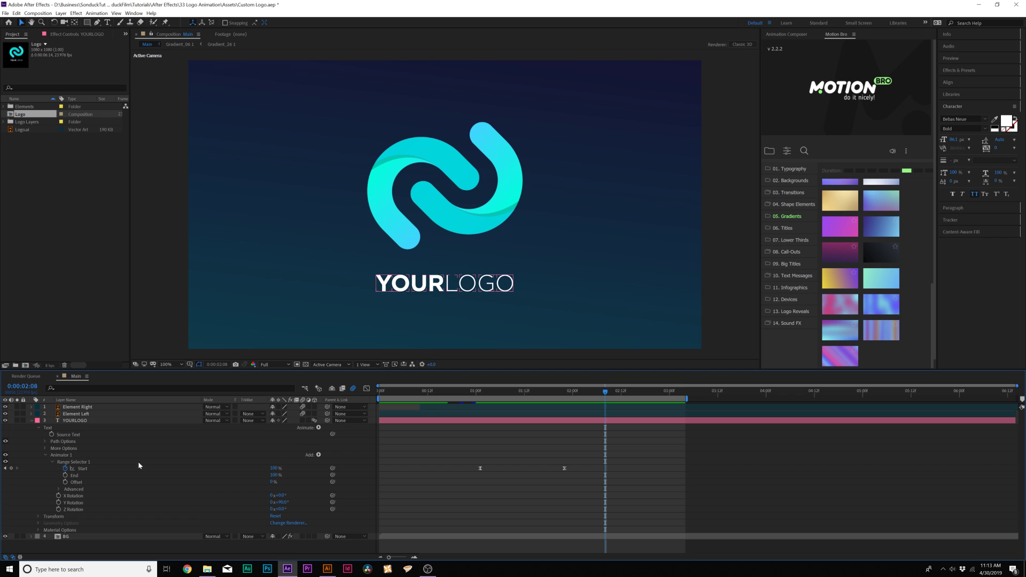
Step: Add an Opacity property at 0% to YOURLOGO's text animator
left_click(319, 455)
mouse_move(342, 457)
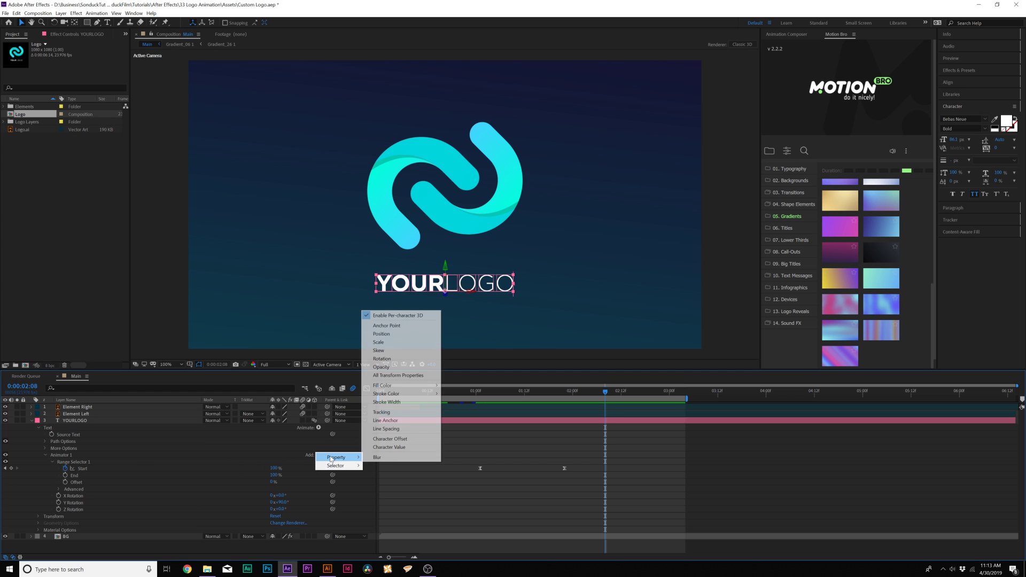
left_click(381, 367)
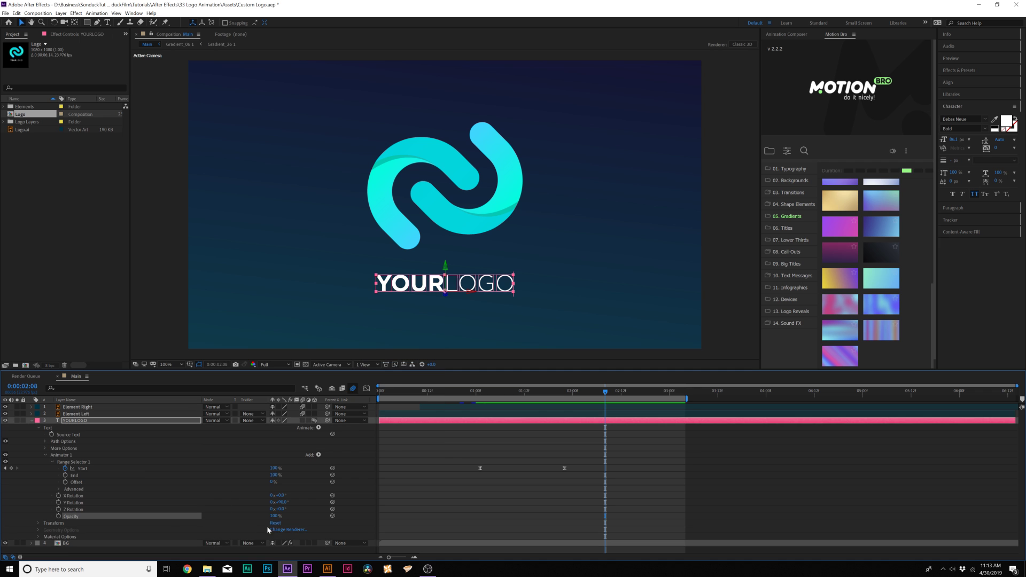
left_click(401, 515)
left_click_drag(451, 396, 567, 401)
Step: Turn Randomize Order On in the Range Selector's Advanced settings and preview
left_click(51, 465)
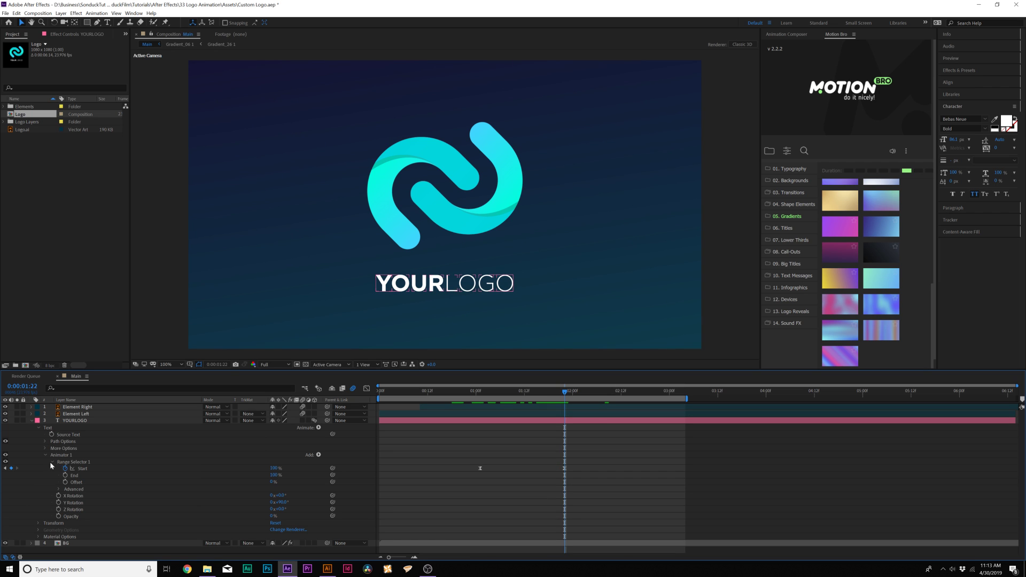
left_click(59, 490)
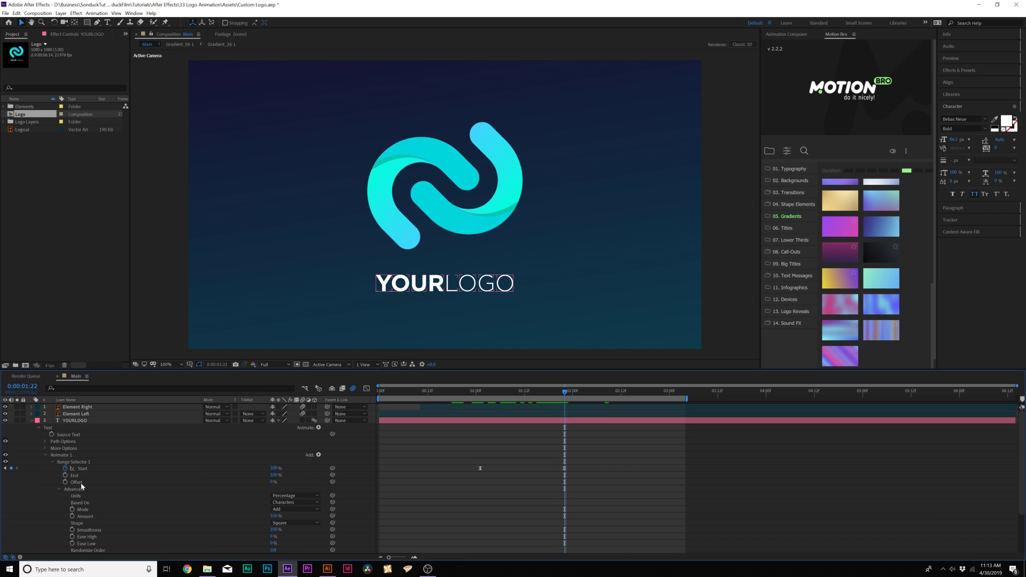
scroll(155, 474, "down", 3)
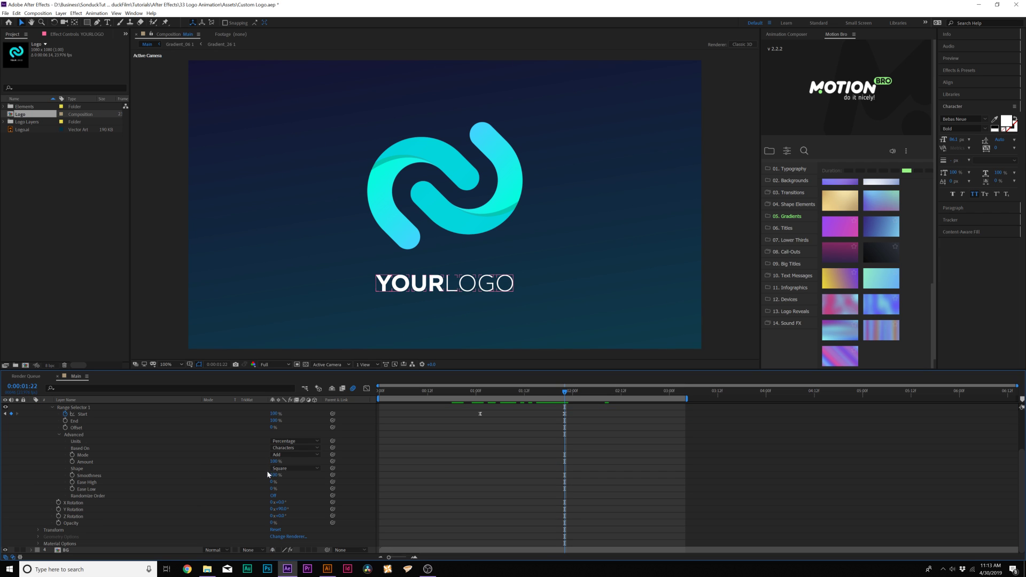
left_click(272, 496)
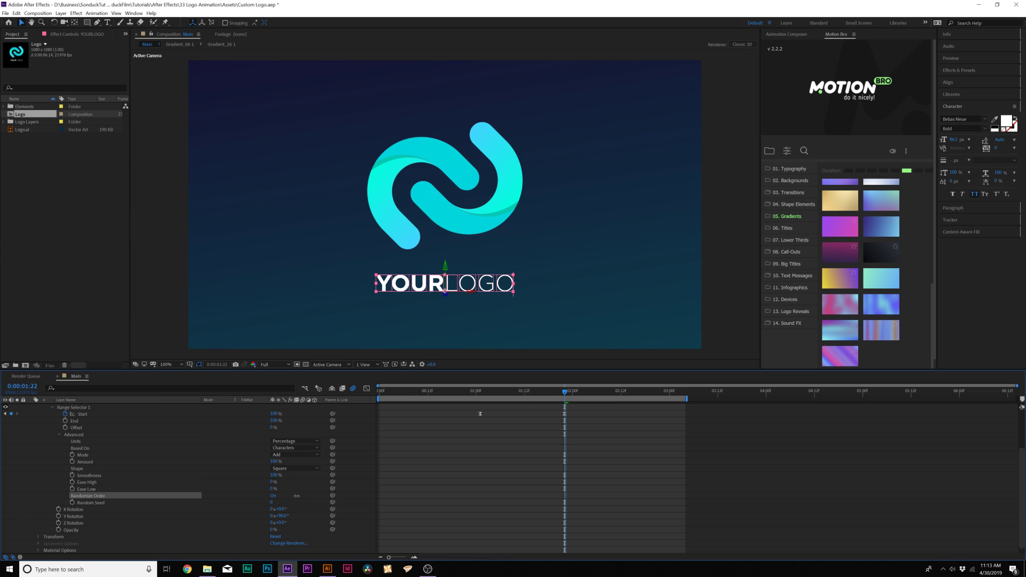
key("space")
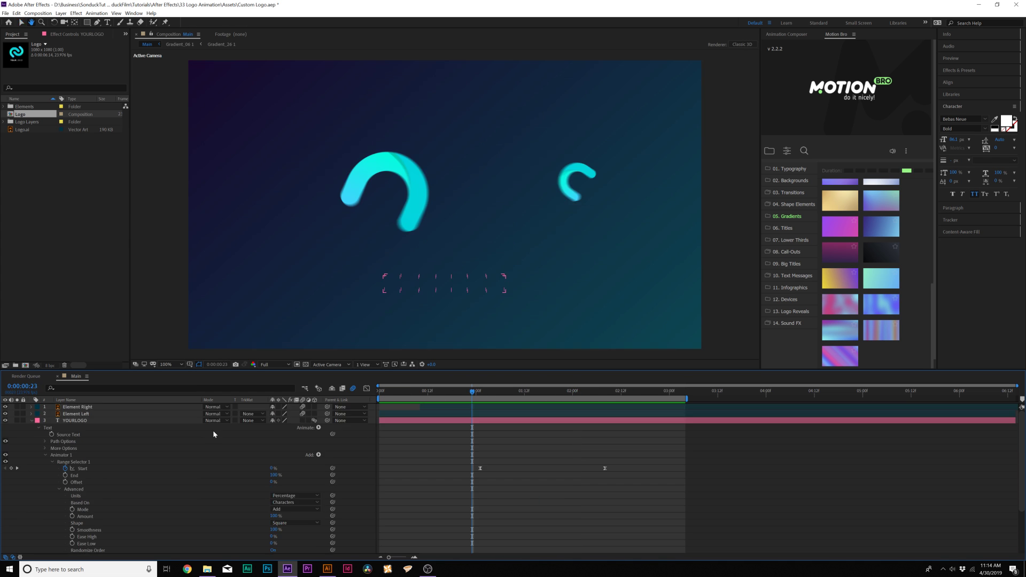
Step: Add a Blur of 182 to the YOURLOGO text animator and preview the blurred reveal
left_click(319, 456)
mouse_move(338, 457)
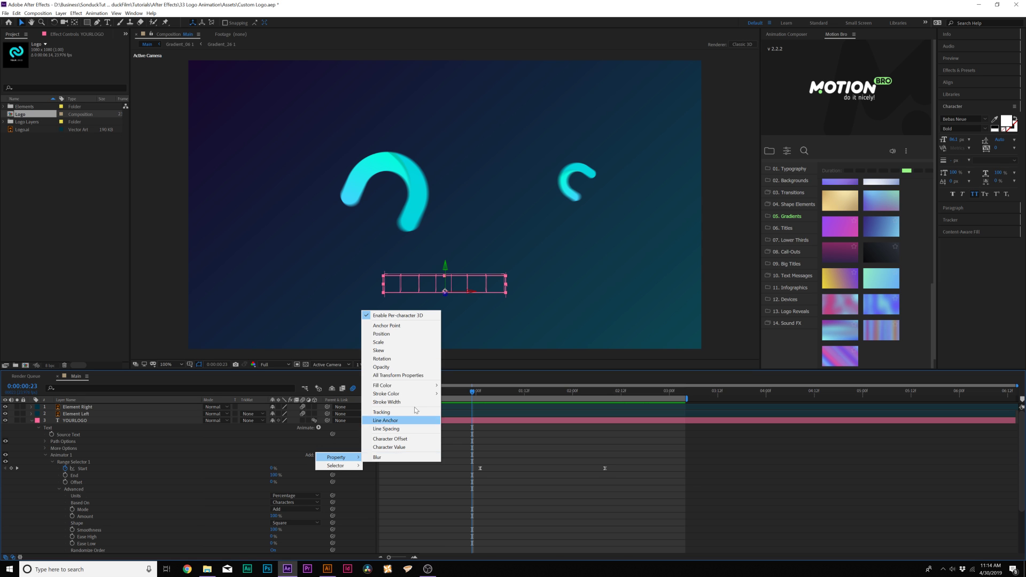
left_click(377, 457)
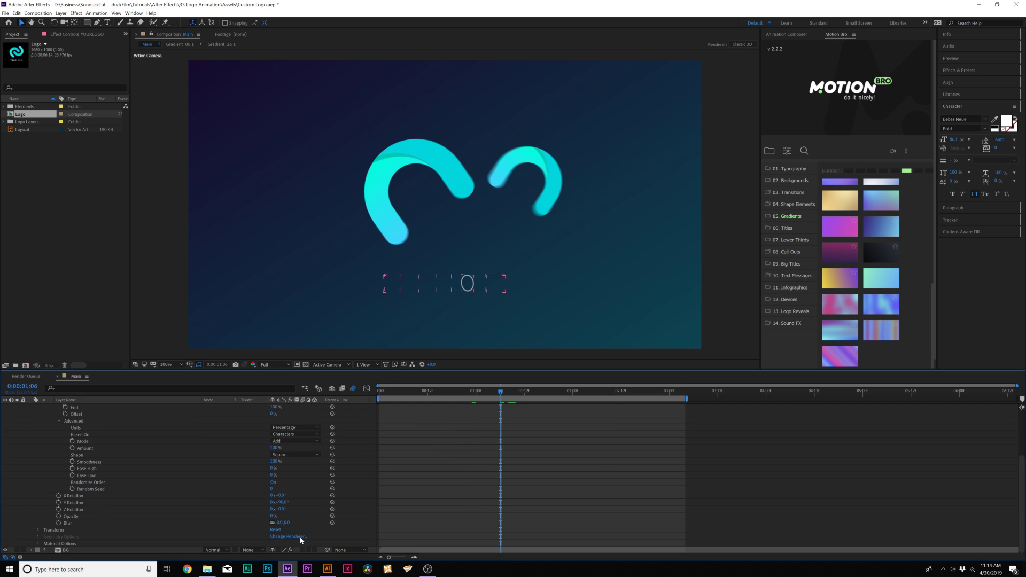
left_click_drag(281, 523, 431, 457)
key("space")
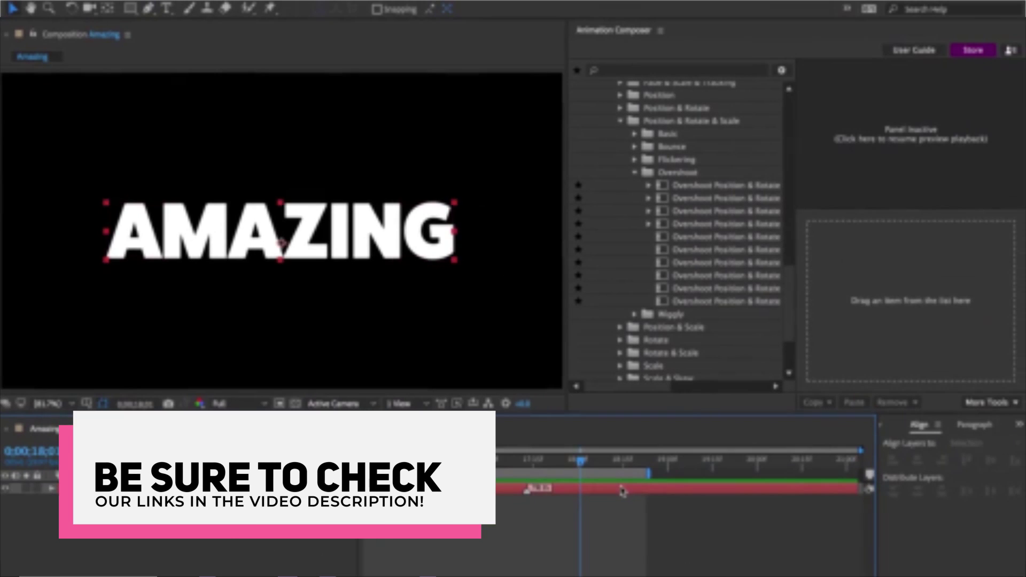
Step: Apply the Top variant of the first Overshoot Position & Rotate preset to the AMAZING text
left_click(658, 300)
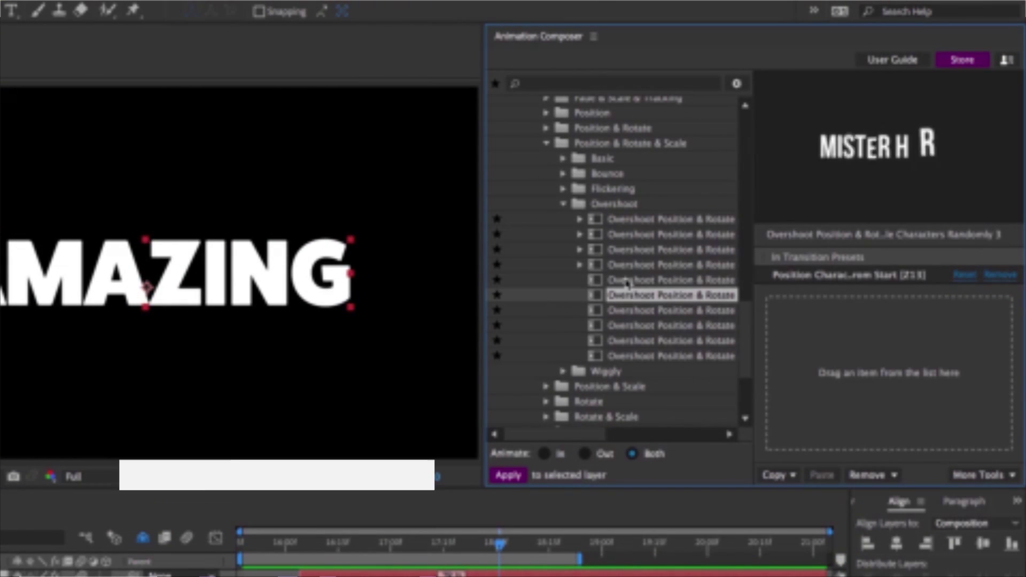
left_click(620, 218)
left_click(579, 219)
left_click(639, 250)
left_click_drag(638, 249, 825, 328)
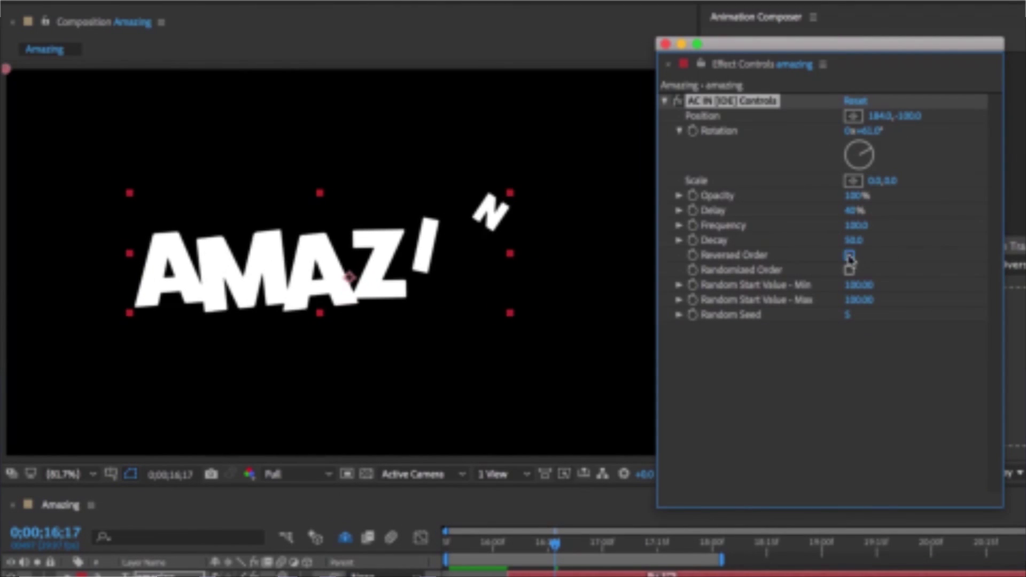
left_click(666, 44)
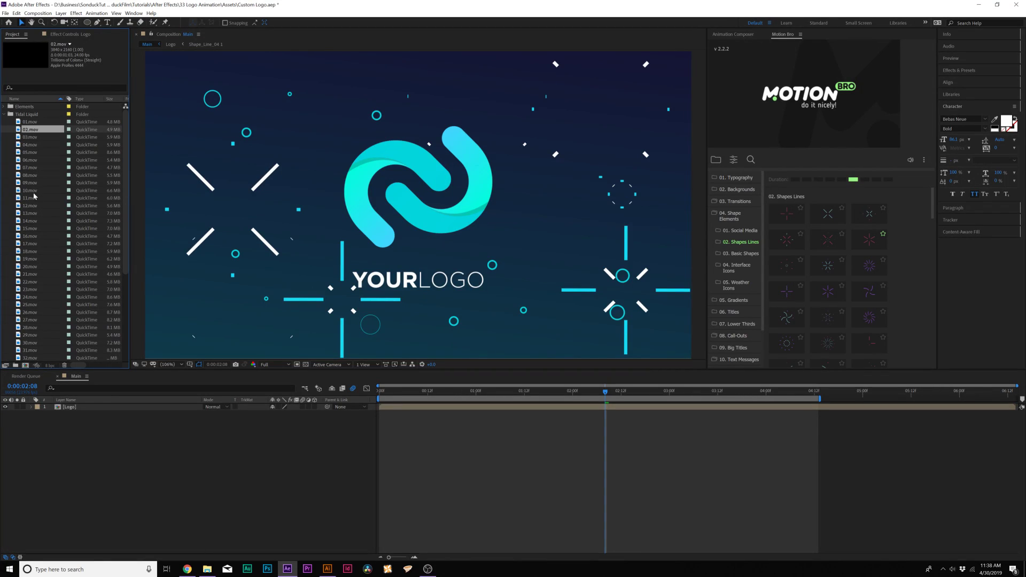
Step: Add the 02.mov clip to the comp and replace it with 25.mov
left_click_drag(47, 125, 89, 409)
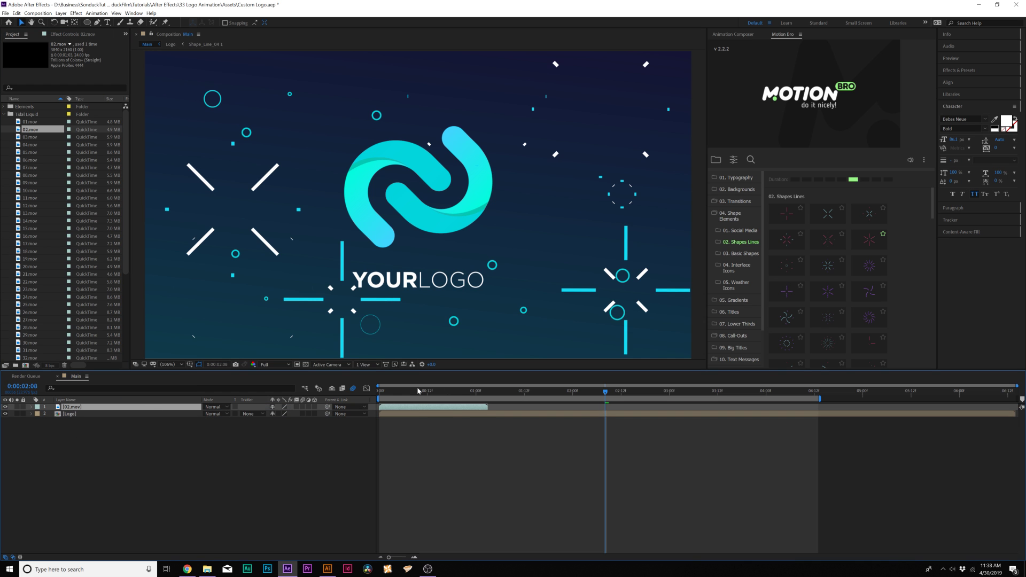
left_click_drag(31, 304, 385, 298)
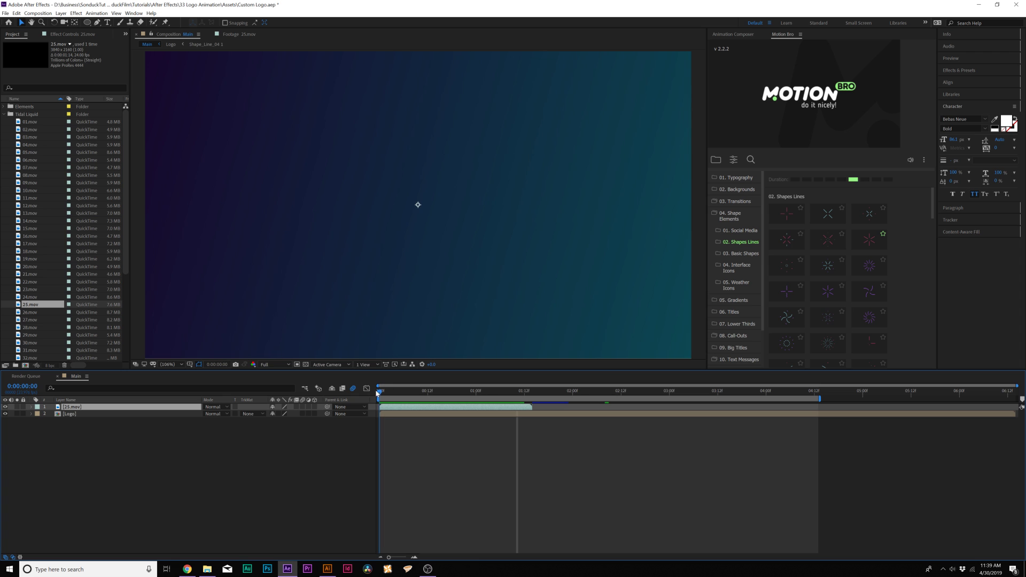
left_click_drag(60, 410, 70, 410)
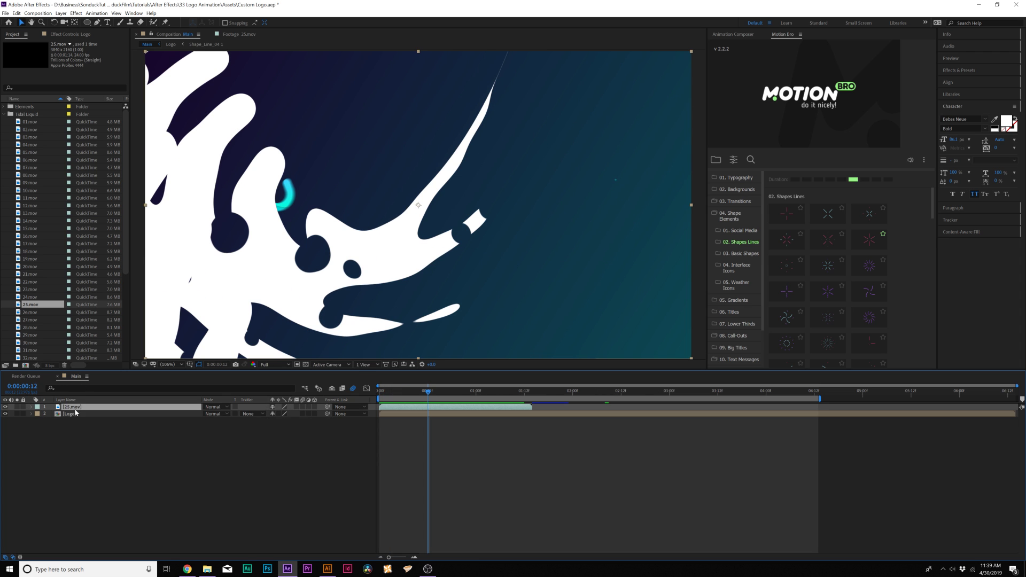
Step: Set the Logo layer's Track Matte to Alpha Matte 25.mov and preview the reveal
left_click(251, 413)
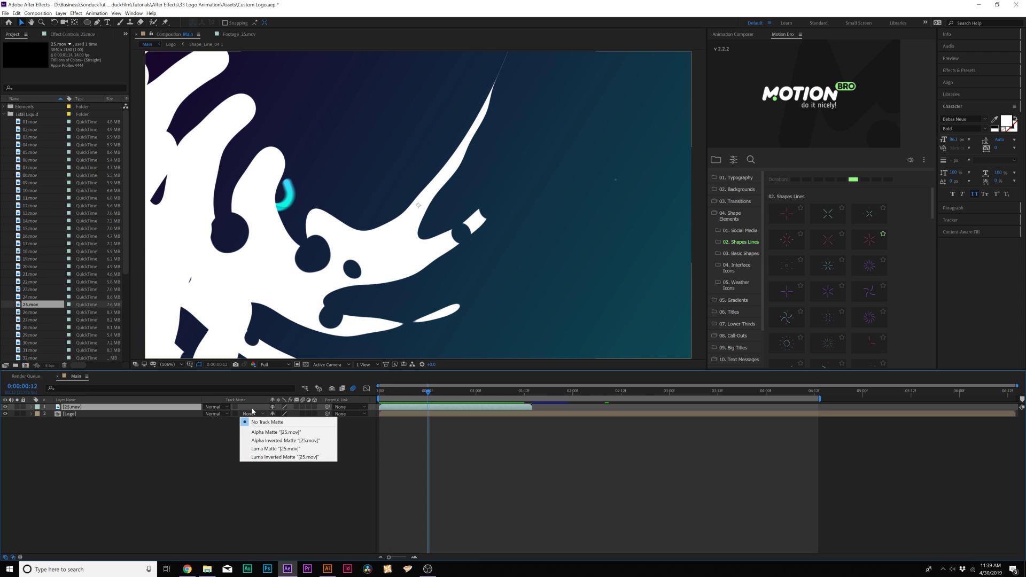
left_click(276, 431)
key("space")
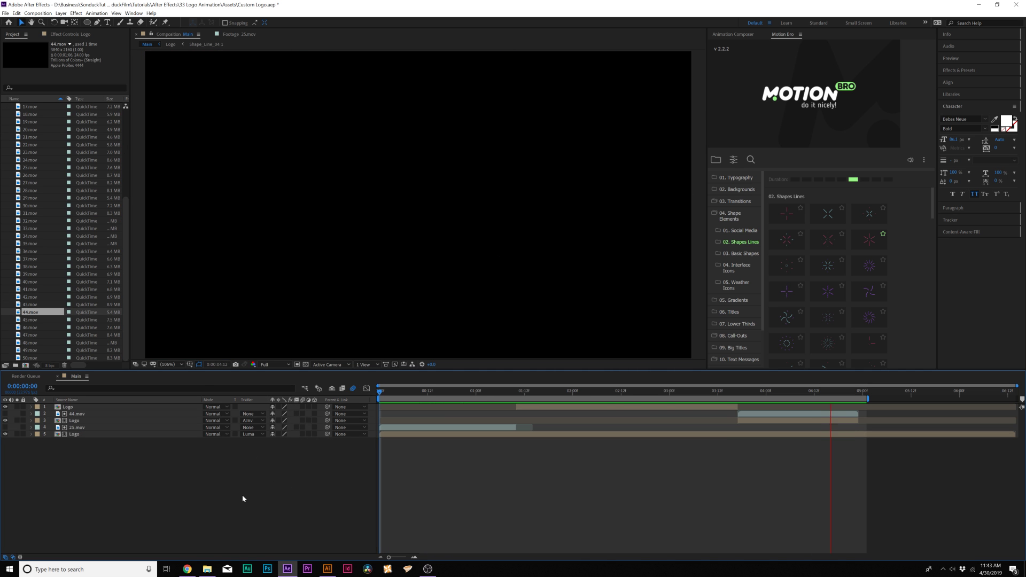
Step: Play back the composition to review the matted logo reveal
key("space")
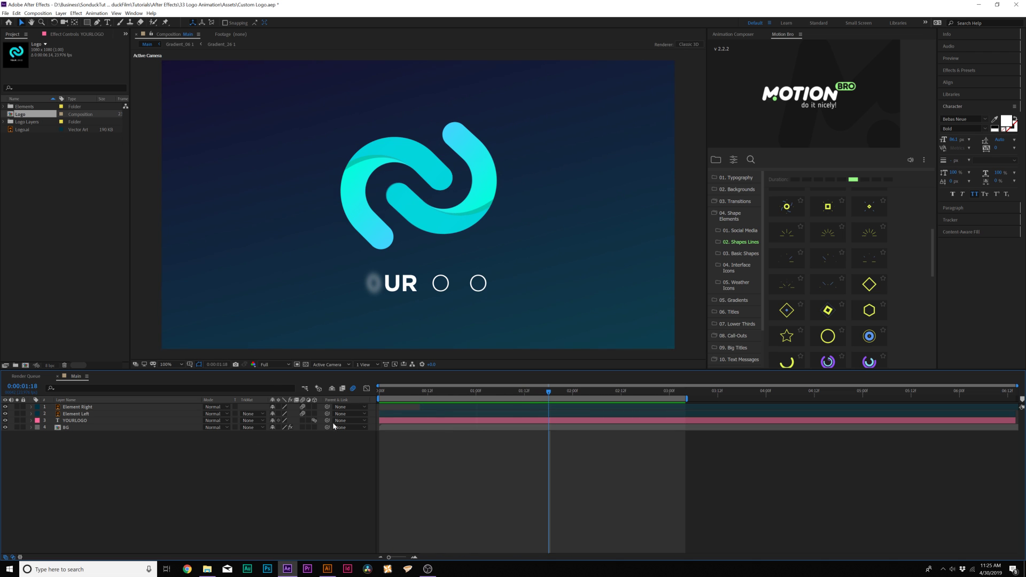
Step: Draw a small ellipse left of the logo, filled with cyan sampled from the logo
key("q")
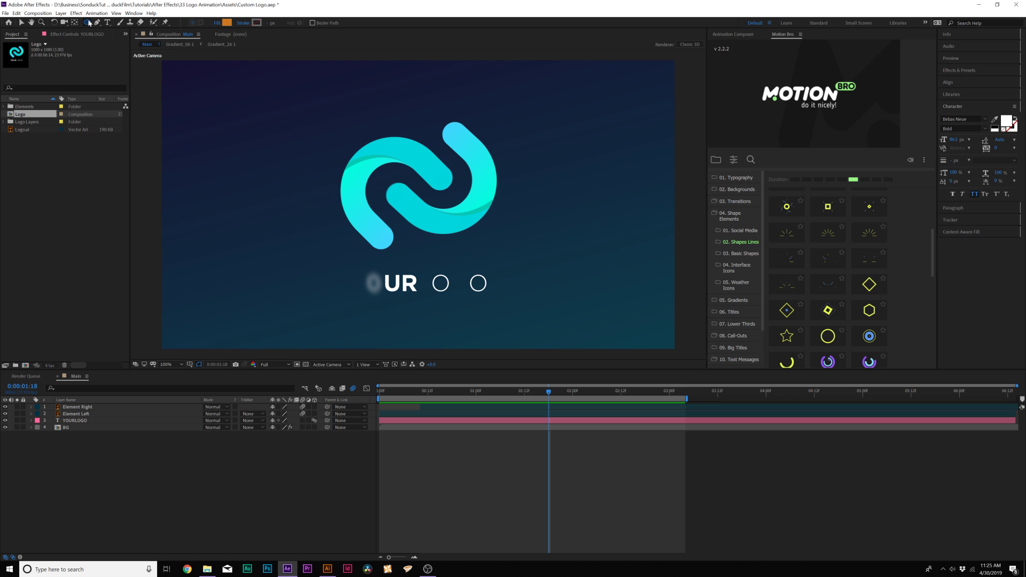
left_click(226, 22)
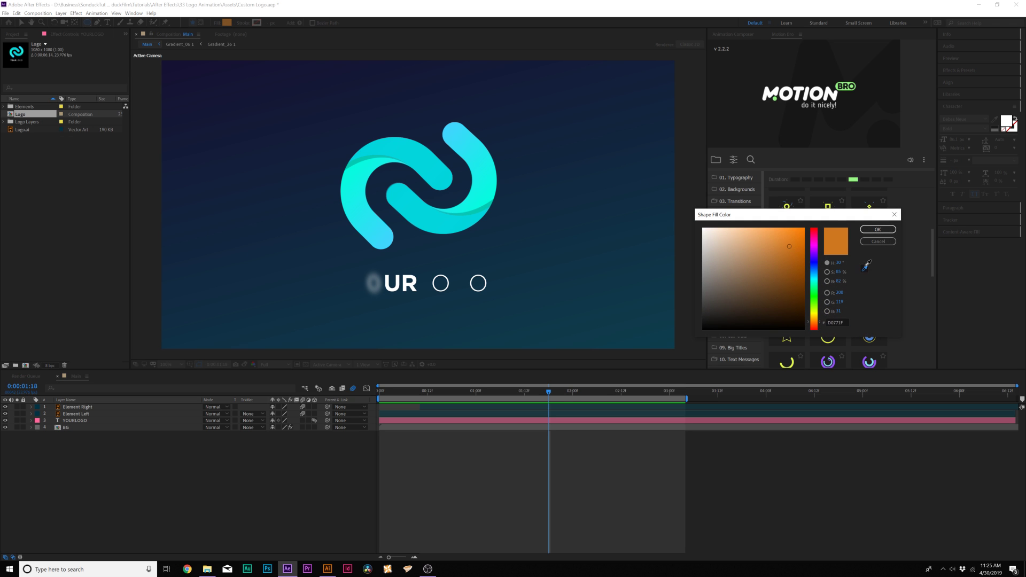
left_click(865, 269)
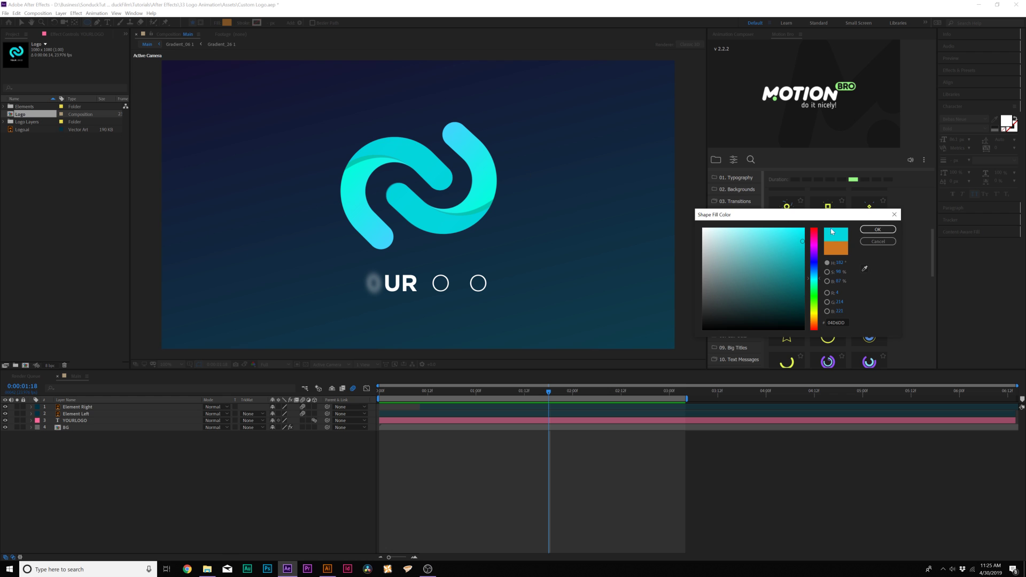
left_click(878, 229)
left_click_drag(251, 180, 275, 202)
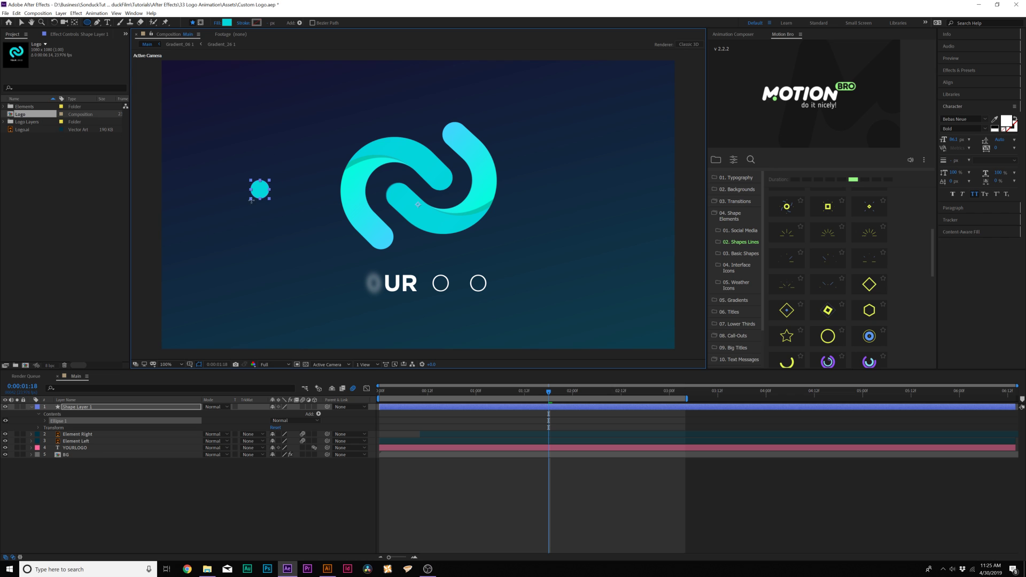
Step: Keyframe Ellipse 1's Scale at 0% at the composition start, growing to full size later
left_click(118, 505)
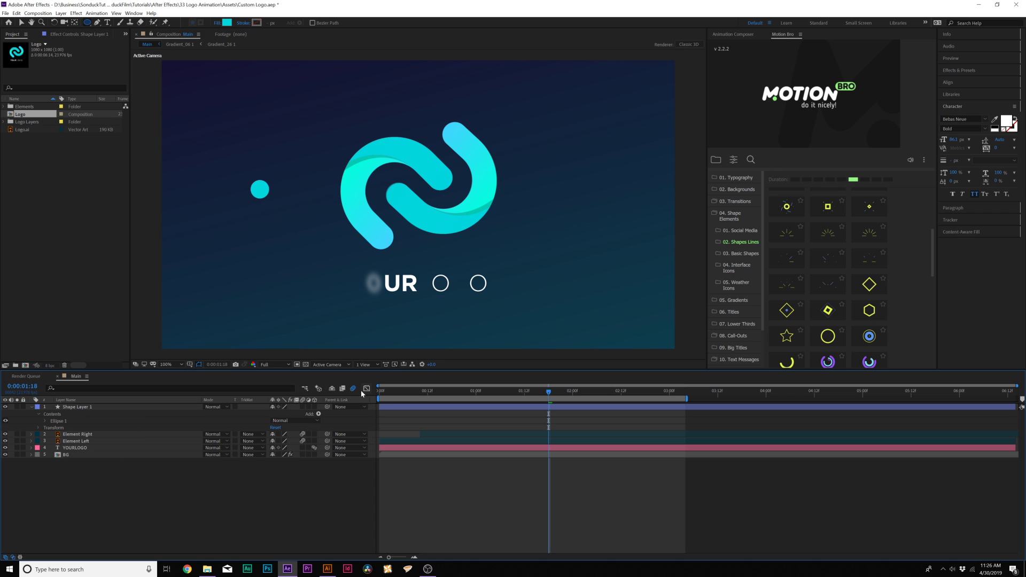
left_click(45, 421)
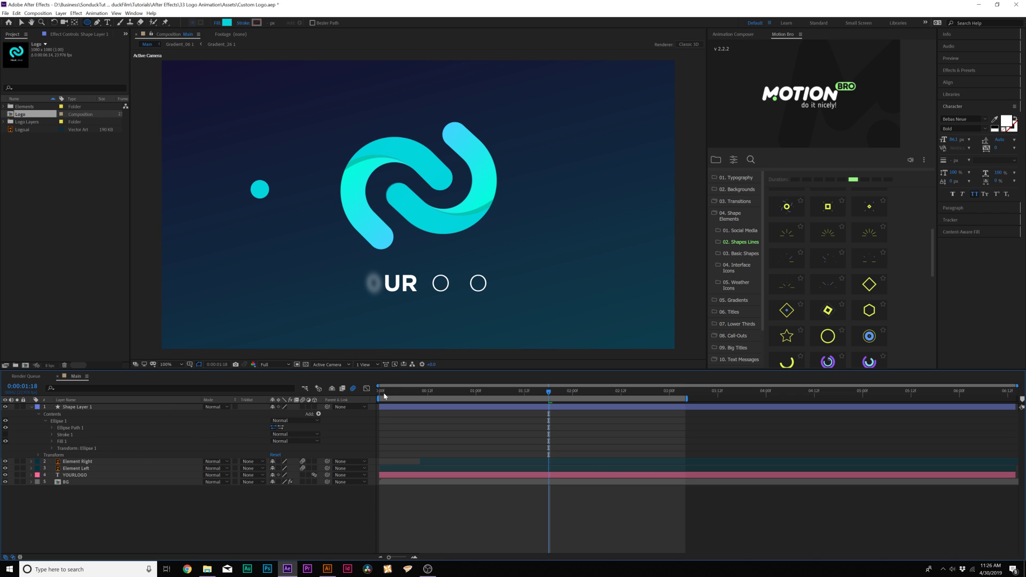
left_click(384, 395)
left_click(52, 449)
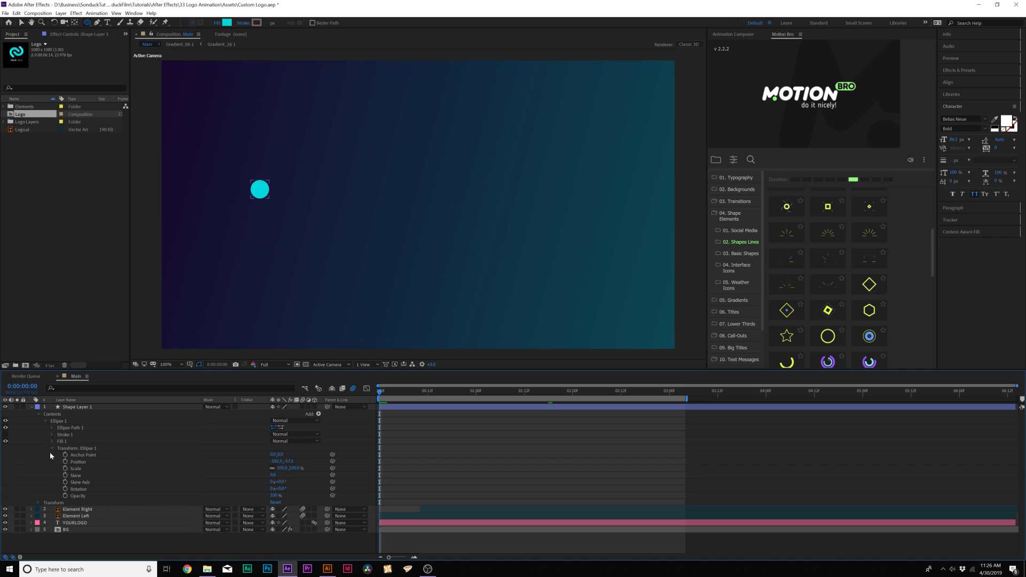
left_click(65, 468)
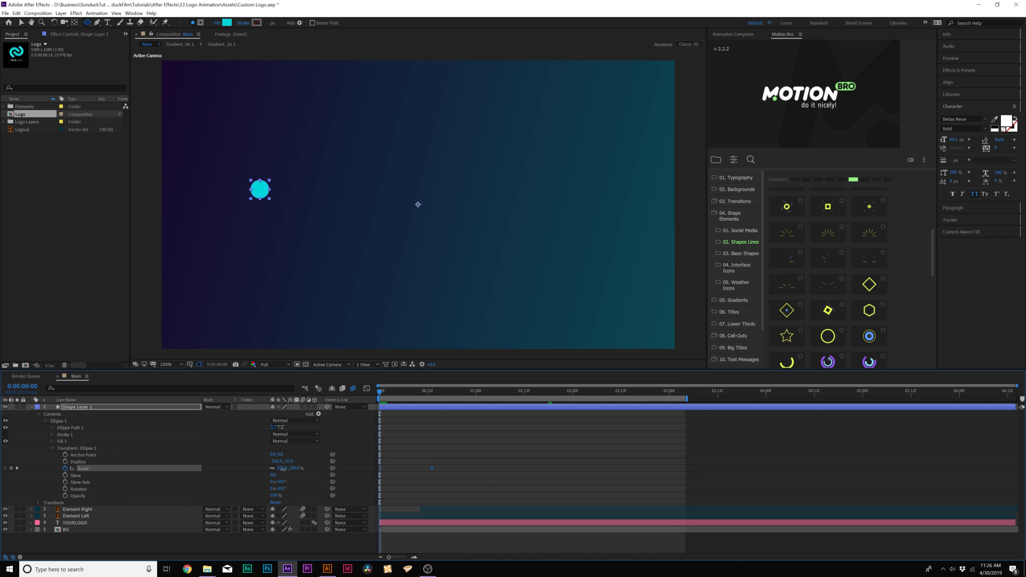
key("Return")
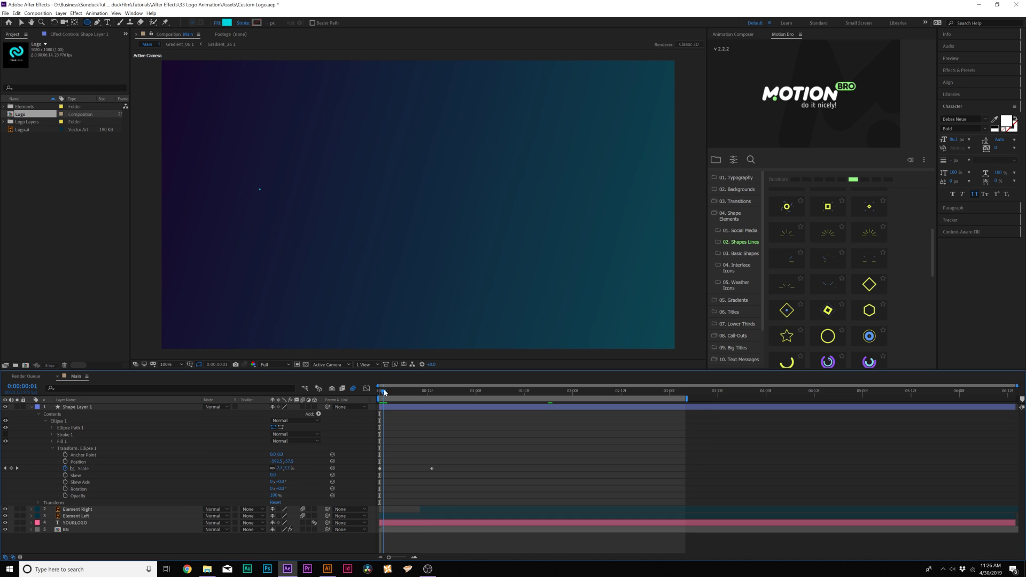
left_click_drag(418, 395, 448, 405)
Step: Ease both Scale keyframes with F9 and shift the second keyframe later in time
left_click_drag(469, 453, 362, 477)
key("F9")
left_click(420, 421)
key("Home")
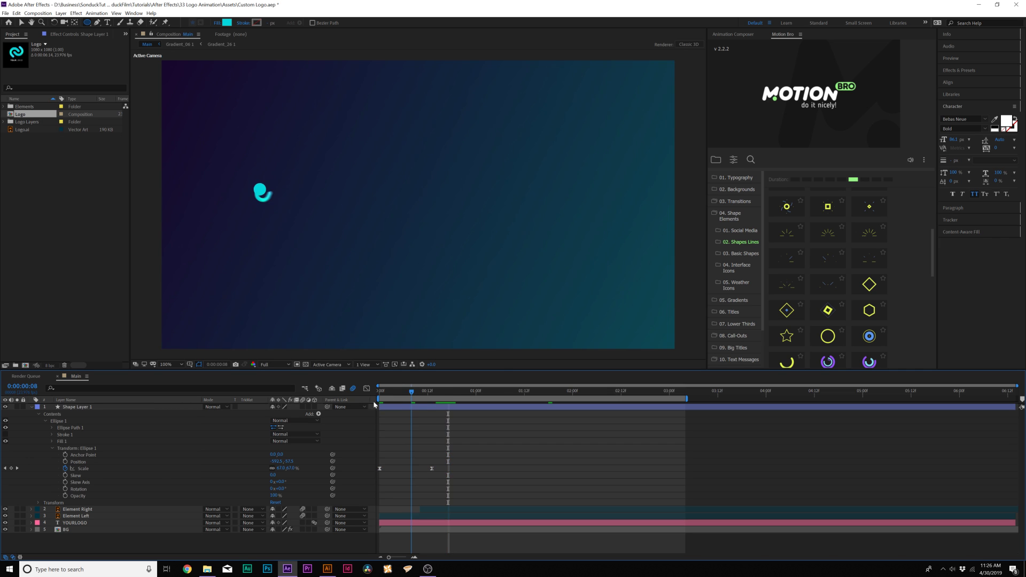
left_click_drag(432, 468, 448, 469)
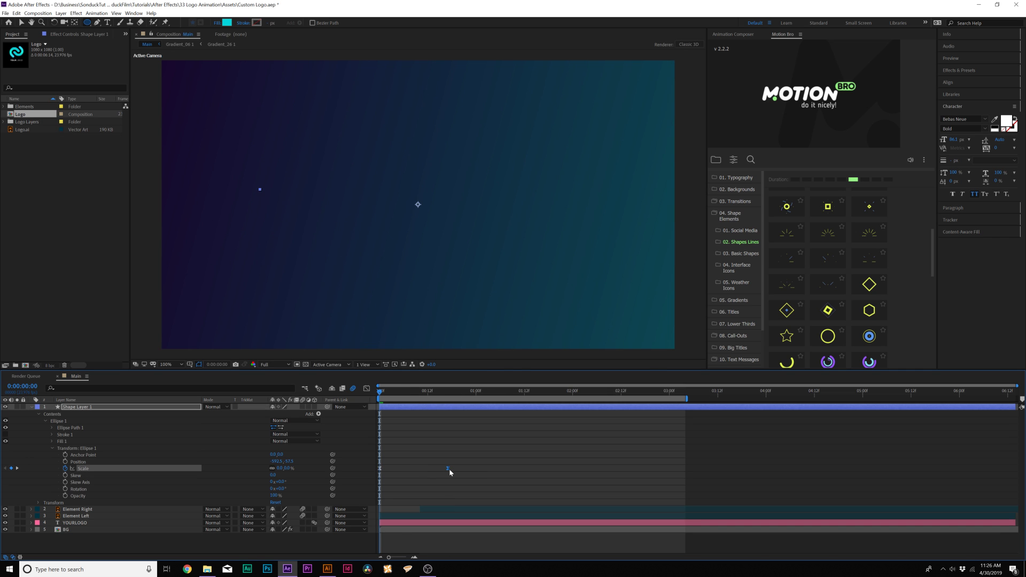
left_click(424, 453)
left_click(53, 447)
left_click(55, 422)
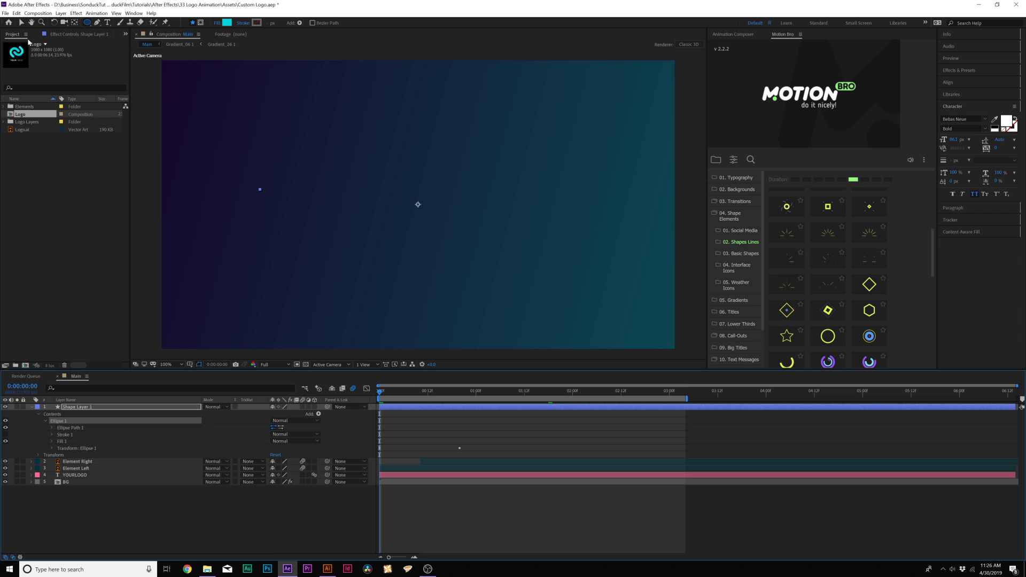
Step: Duplicate Ellipse 1 as Ellipse 2 and add Merge Paths set to Subtract, forming a ring
left_click(17, 15)
left_click(37, 106)
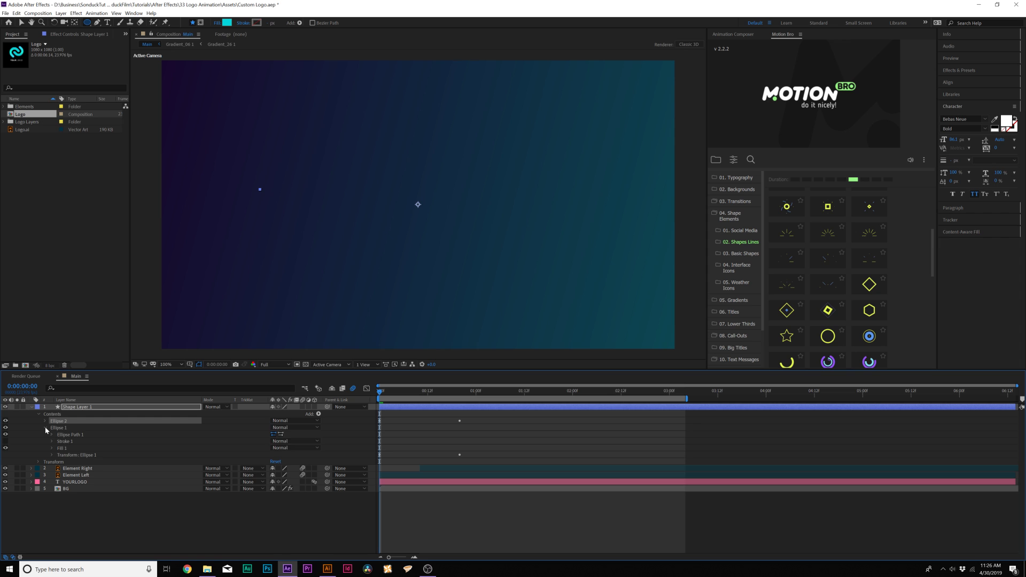
left_click(45, 428)
left_click(51, 416)
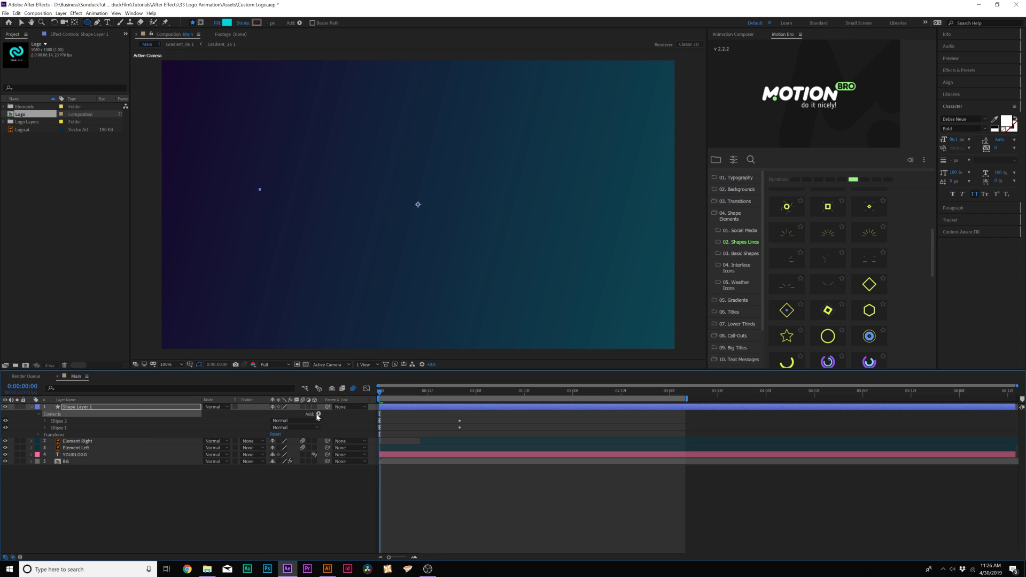
left_click(318, 414)
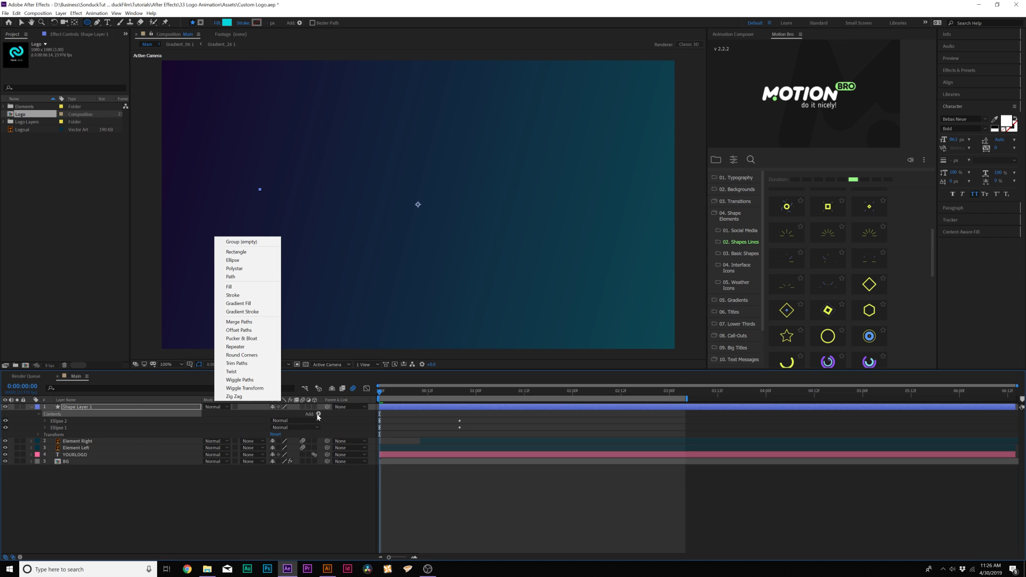
left_click(248, 322)
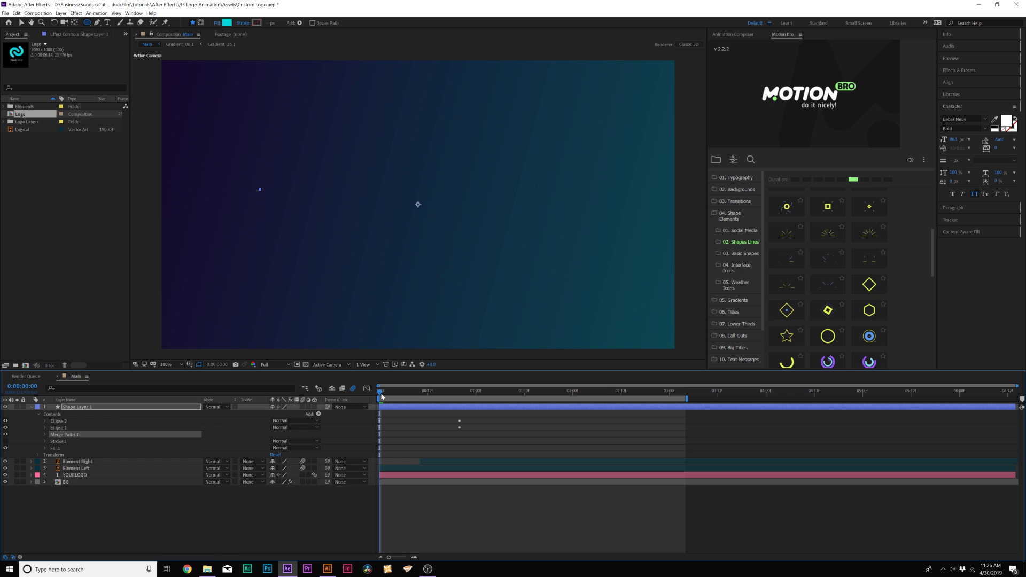
left_click(45, 434)
left_click(285, 441)
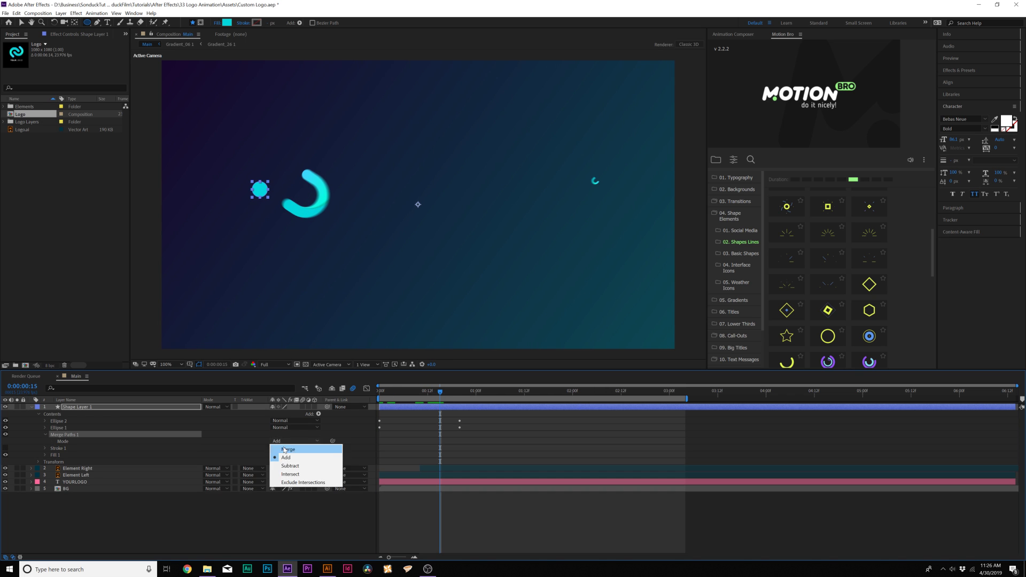
left_click(284, 464)
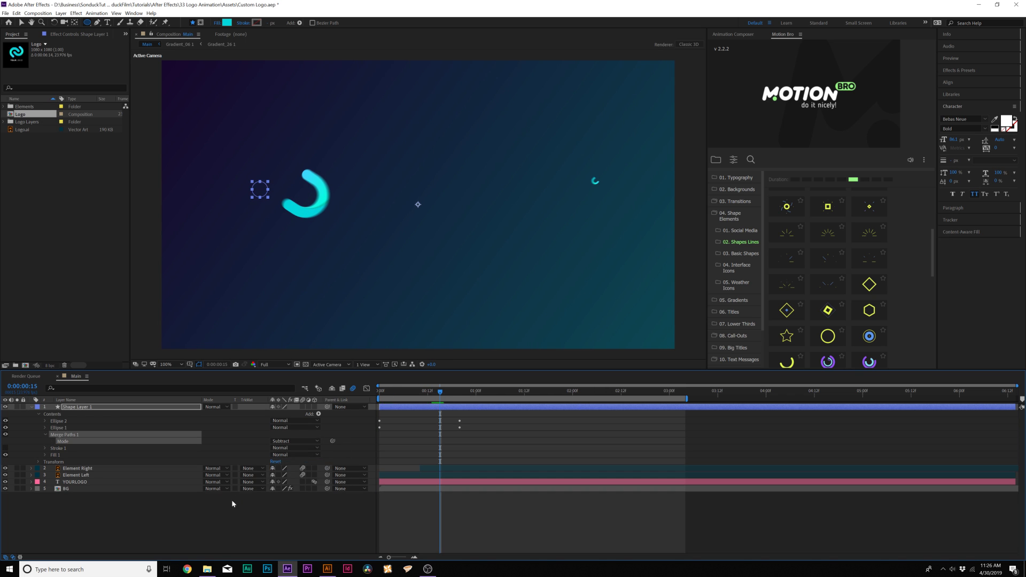
Step: Select Ellipse 1's Scale keyframes, preview the ring popping open, and fit the comp
left_click(45, 428)
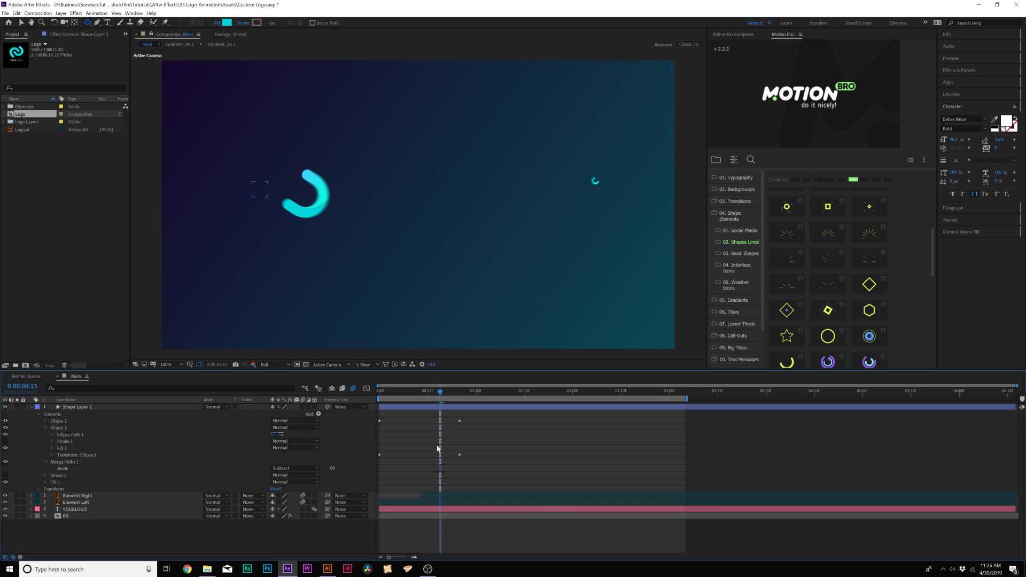
left_click(52, 455)
left_click_drag(481, 473, 352, 478)
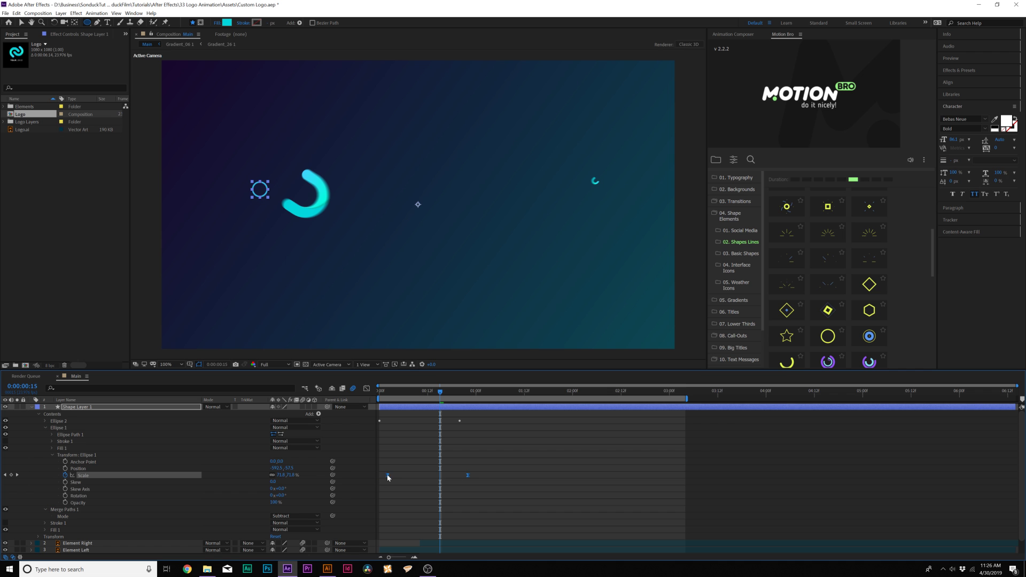
key("period")
key("space")
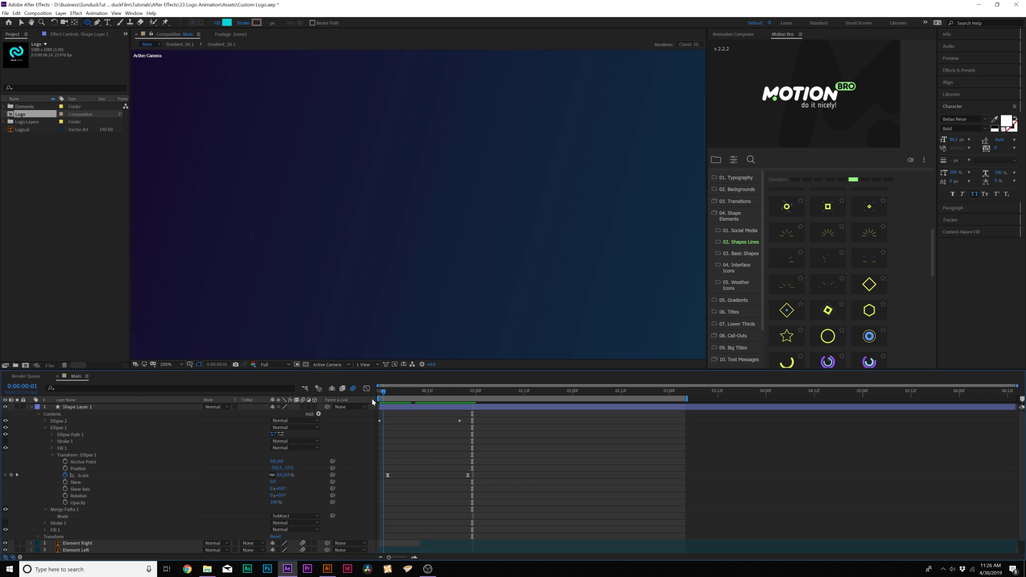
scroll(260, 346, "down", 2)
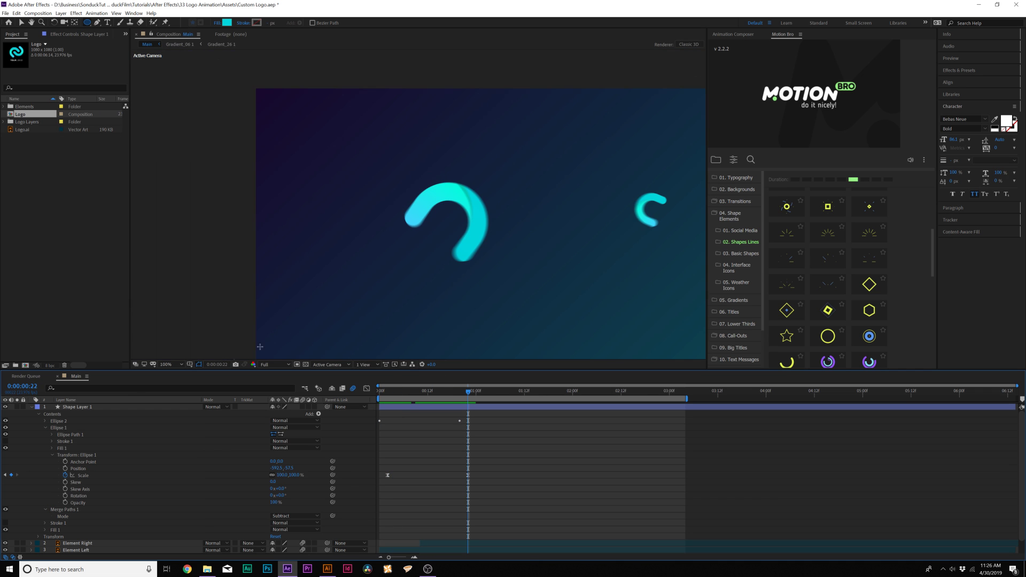
key("shift+slash")
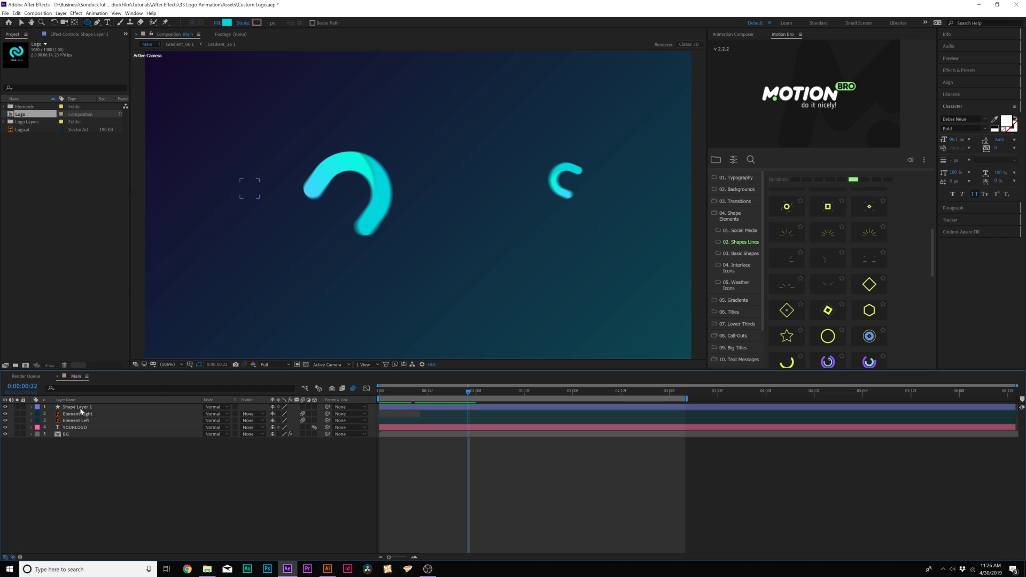
left_click(83, 407)
Step: Duplicate the Circle ring layer several times, moving each copy to a new spot
key("ctrl+d")
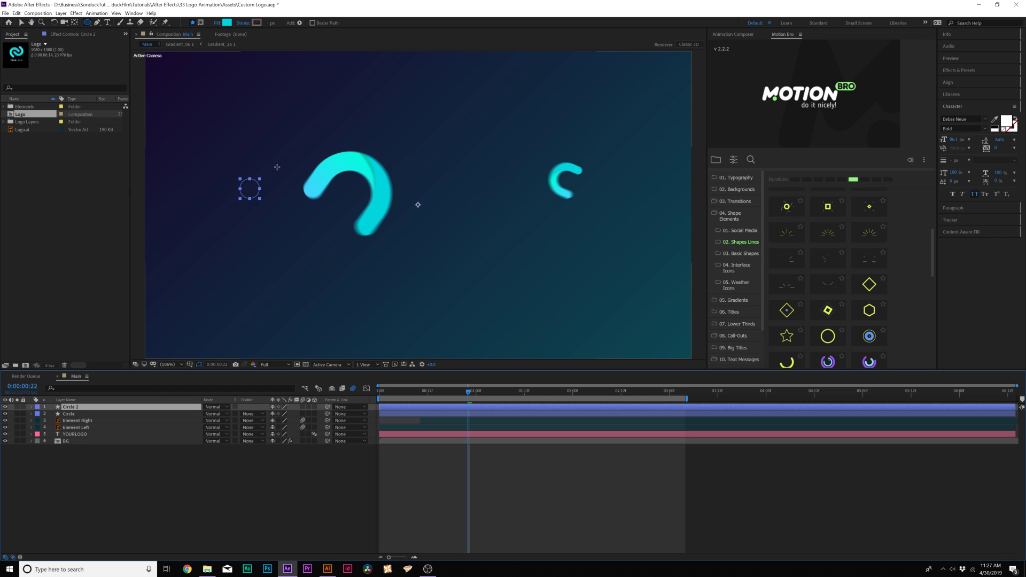
key("v")
key("Return")
key("ctrl+d")
mouse_move(468, 391)
left_mouse_down()
mouse_move(441, 393)
mouse_move(461, 403)
left_mouse_up()
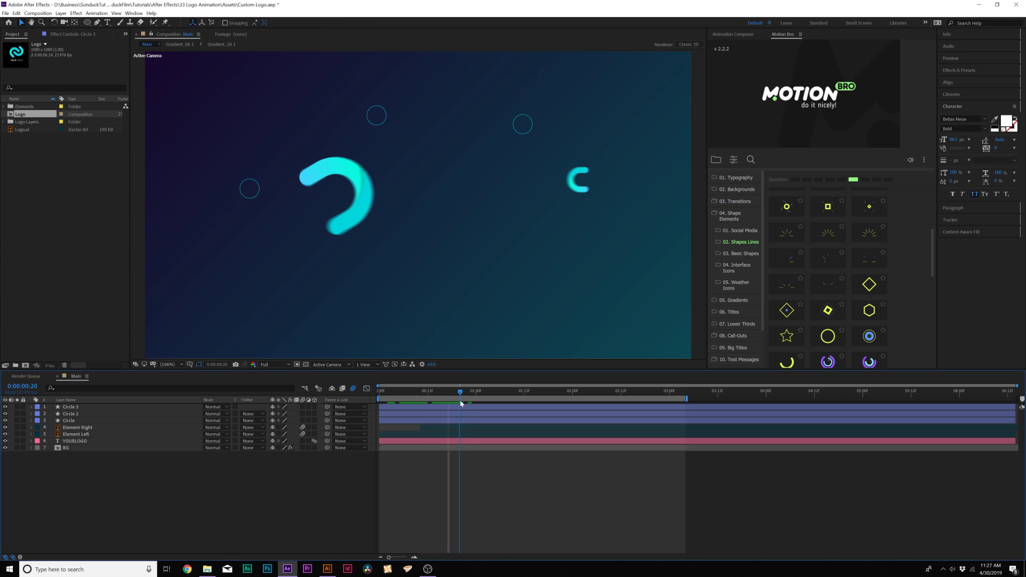
left_click(86, 409)
key("ctrl+d")
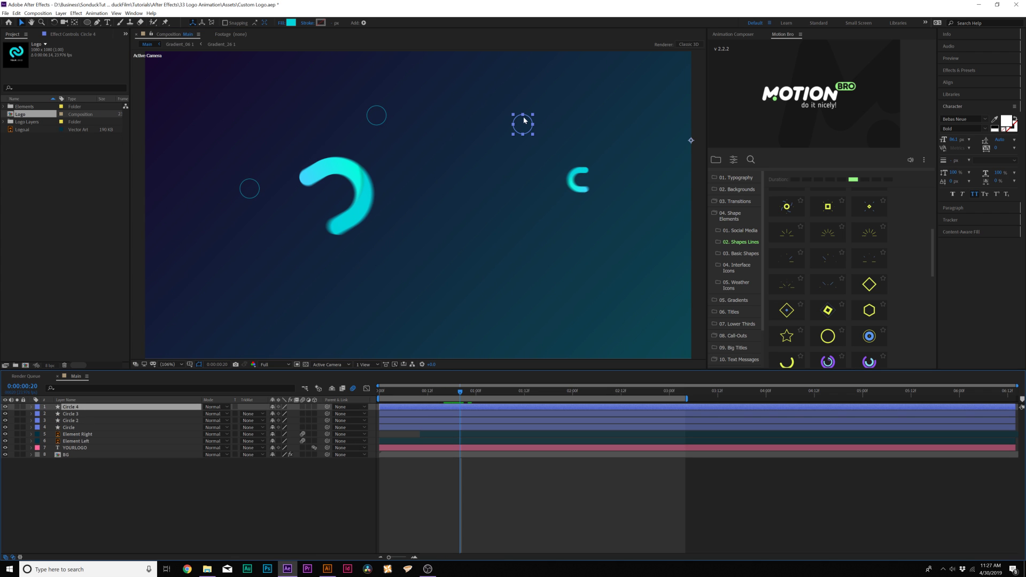
key("shift+Down")
key("shift+Down")
key("shift+Down")
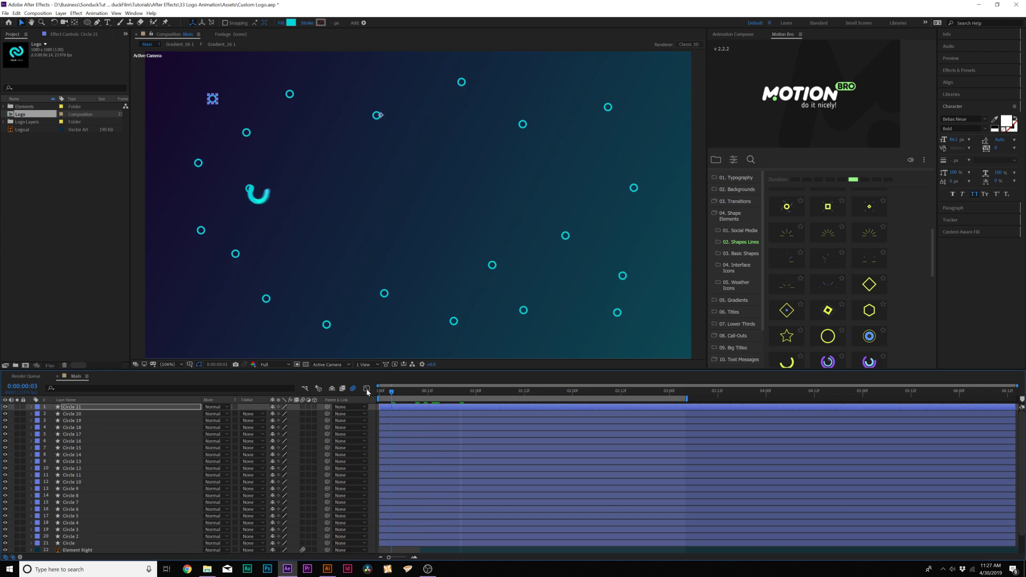
Step: Reposition another ring copy, select the ring layers, and apply the Shape_Line_04 burst preset
left_click(405, 397)
left_click_drag(405, 397, 430, 399)
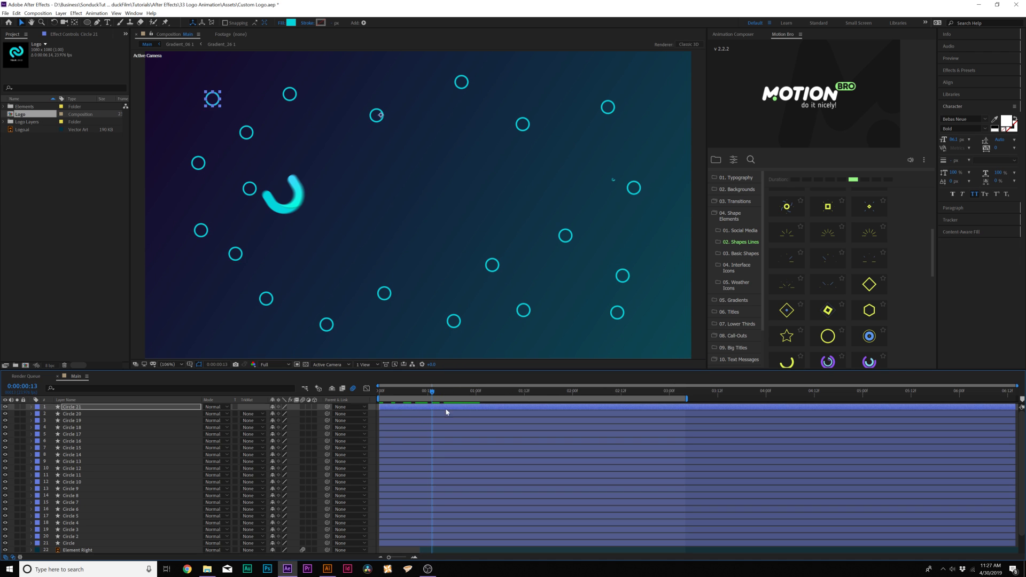
left_click(422, 448)
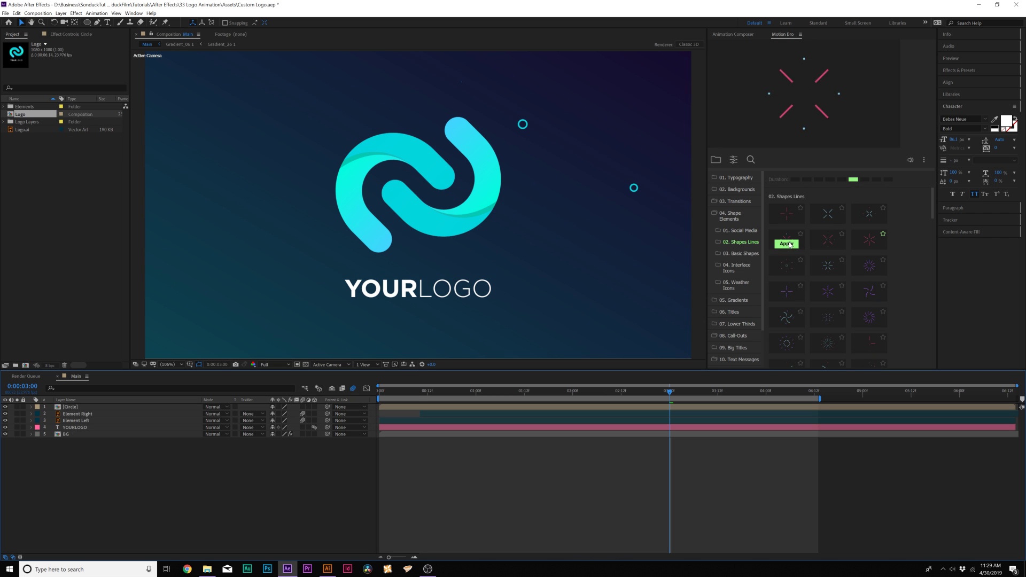
left_click(789, 244)
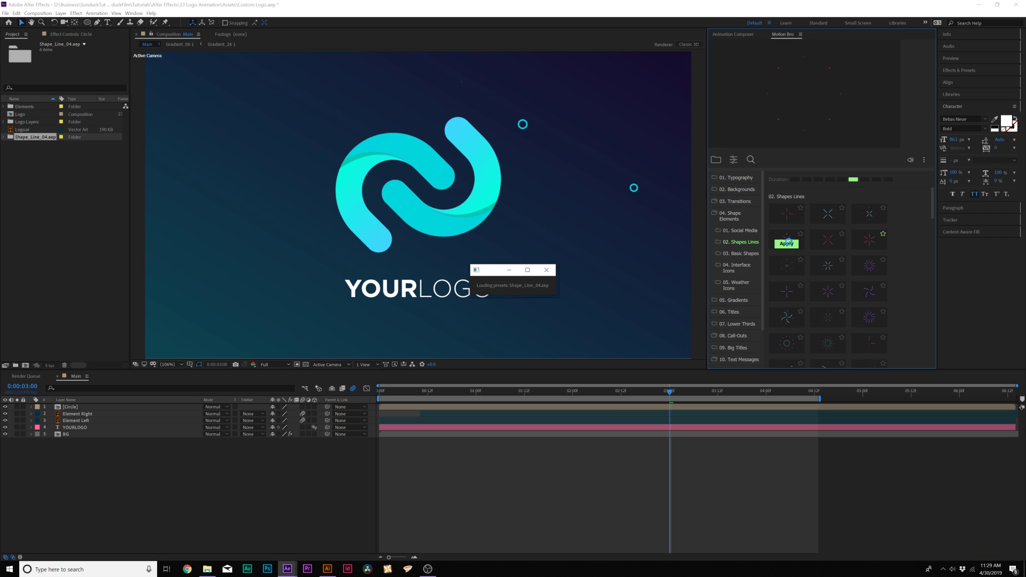
Step: Preview the staggered Shape_Line_04 line bursts around the logo, scrubbing to about 3:04
key("space")
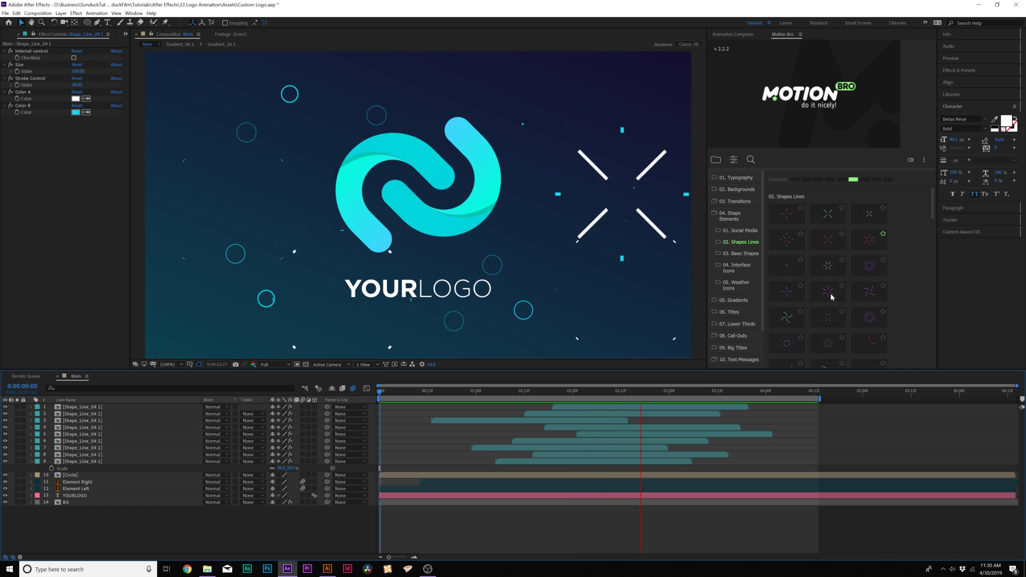
scroll(831, 291, "down", 5)
scroll(832, 293, "down", 5)
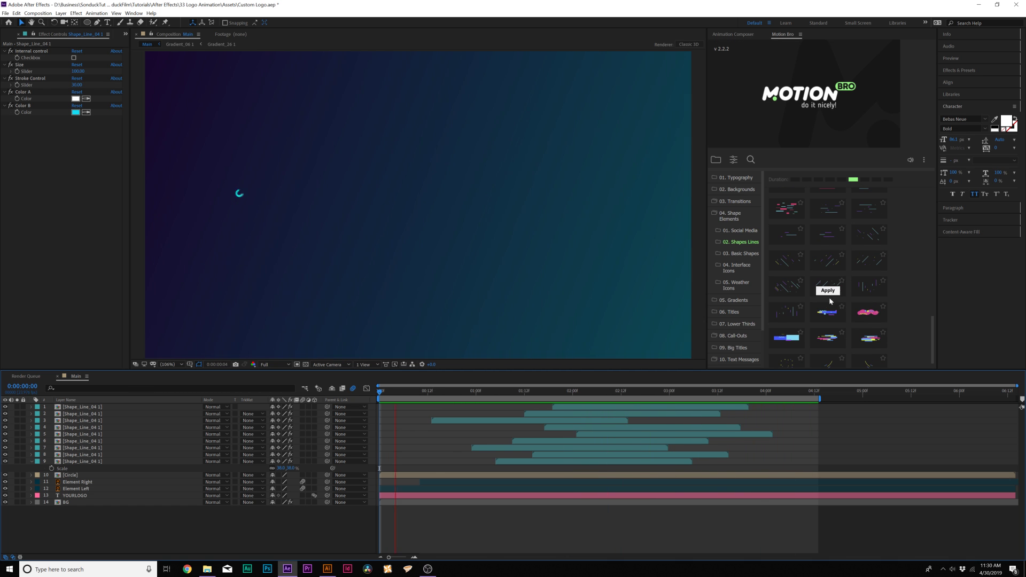
scroll(893, 309, "up", 5)
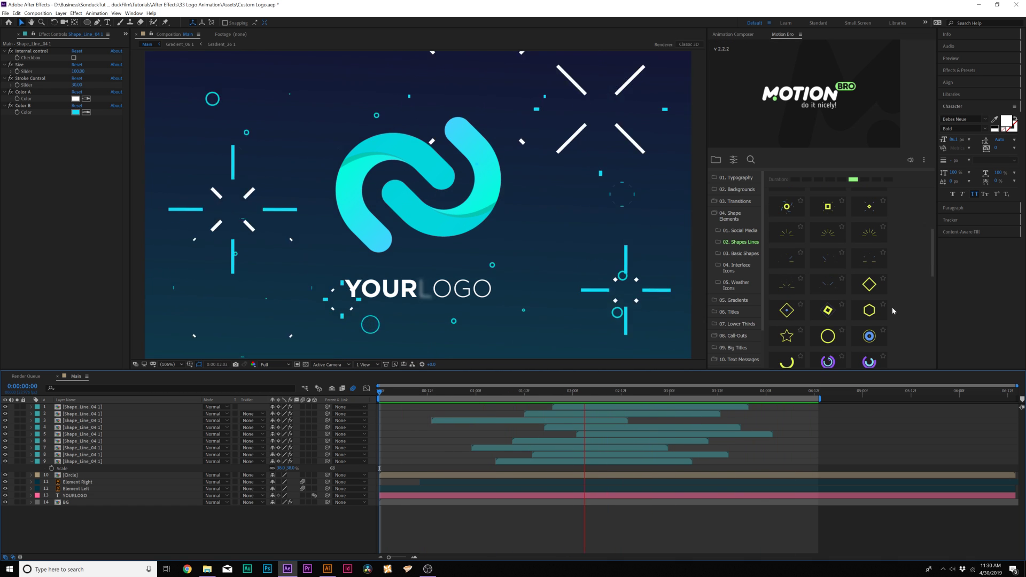
scroll(889, 288, "up", 5)
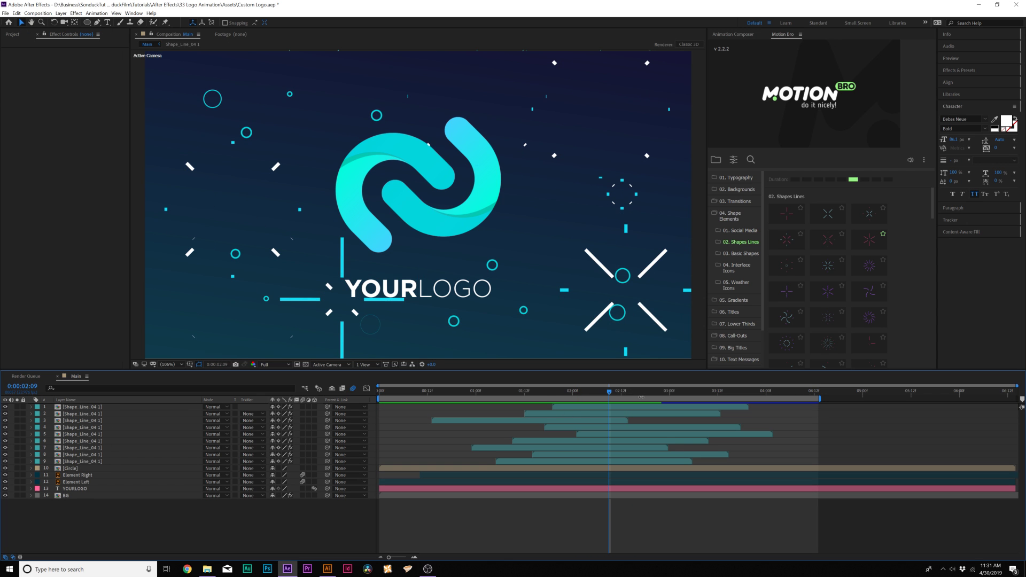
left_click_drag(645, 394, 688, 392)
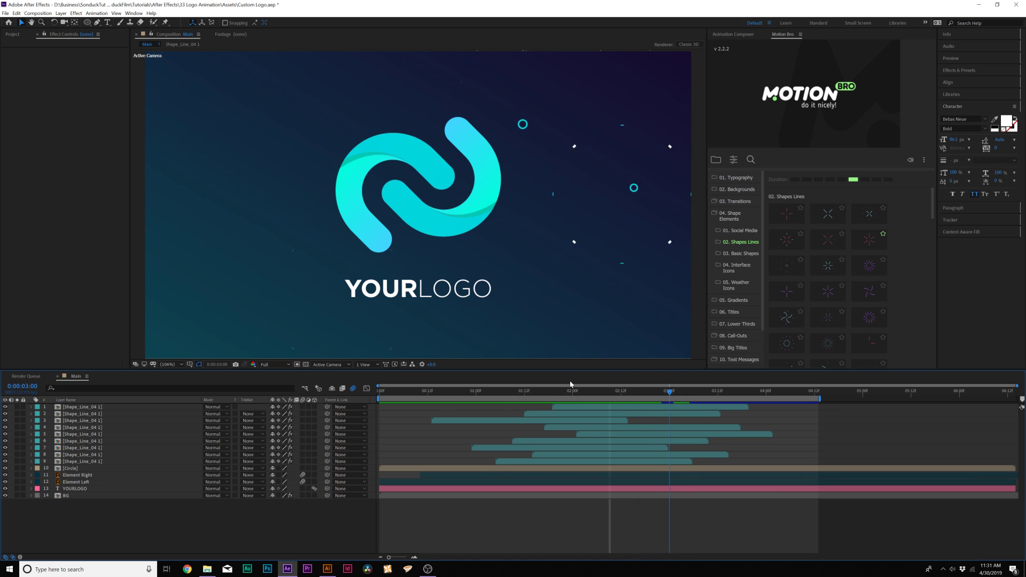
left_click(603, 396)
key("space")
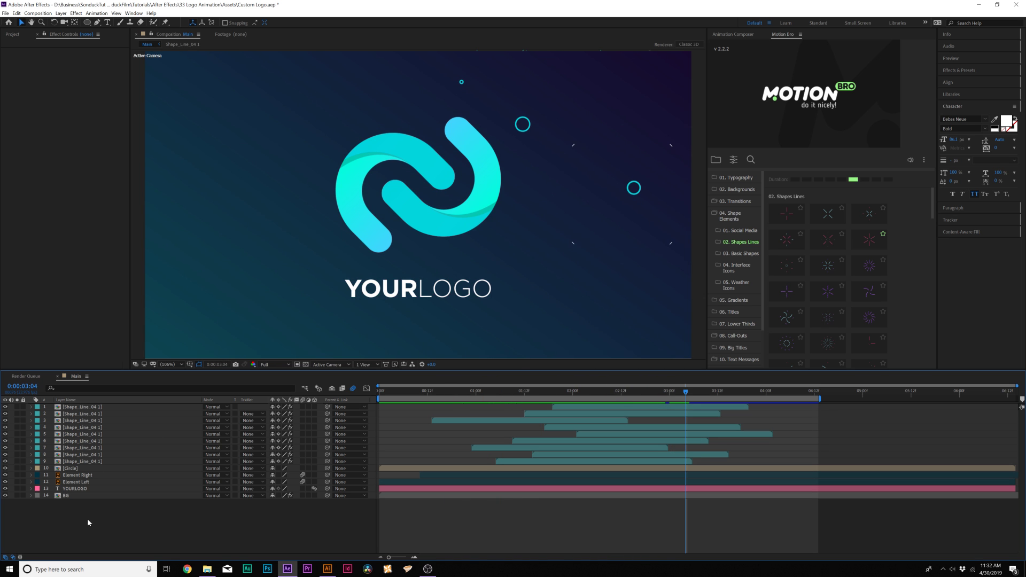
Step: Create Null 2 and parent Element Left, Element Right and YOURLOGO to it
left_click(60, 13)
mouse_move(68, 23)
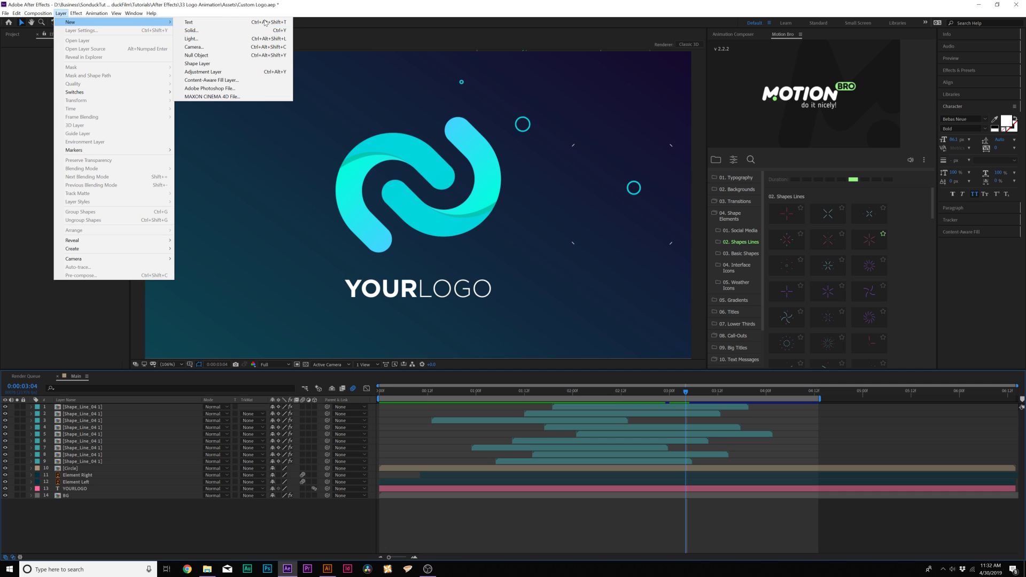
left_click(218, 56)
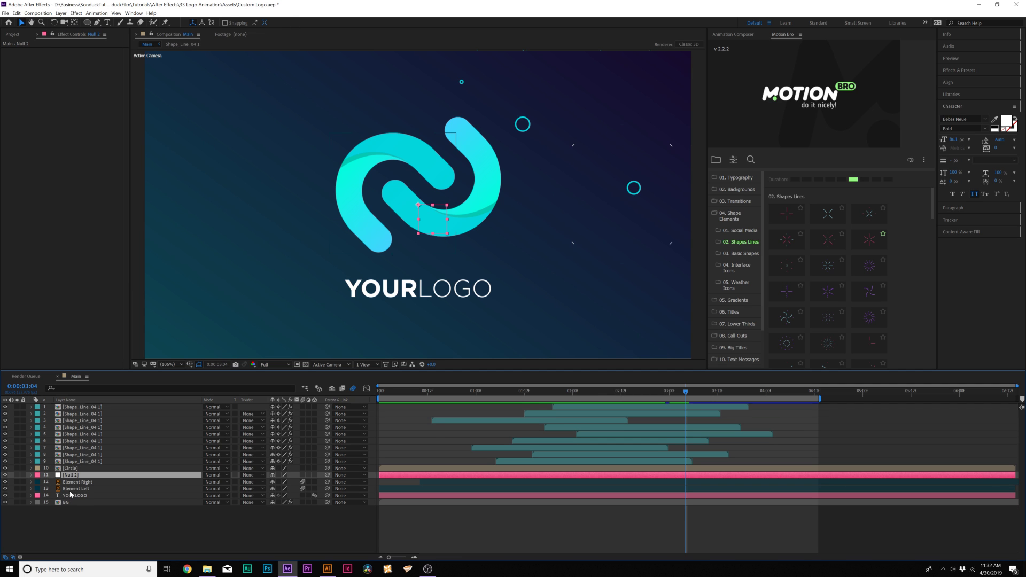
left_click(69, 489)
left_click(72, 497, "ctrl")
left_click(72, 482, "ctrl")
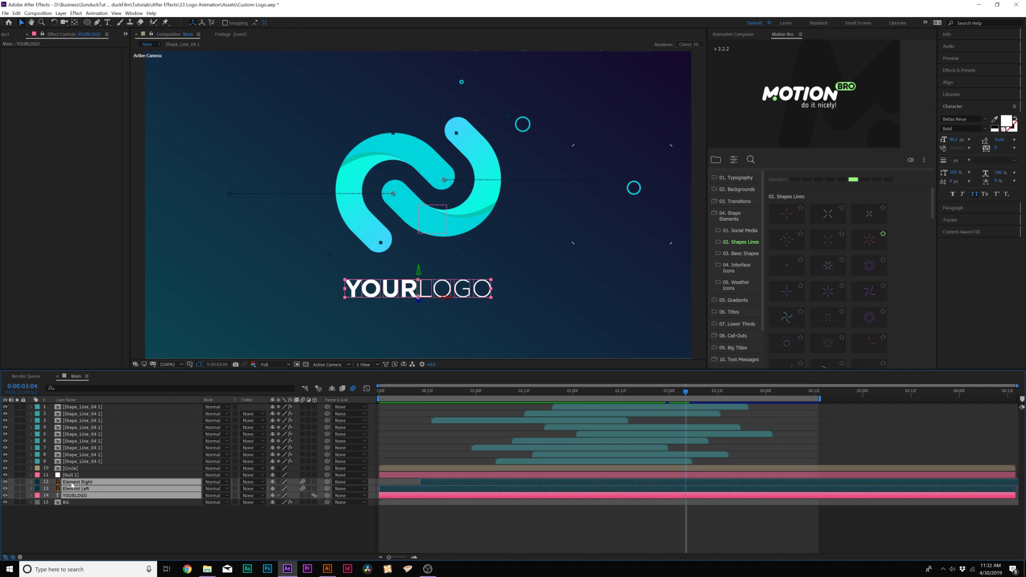
left_click_drag(299, 480, 67, 475)
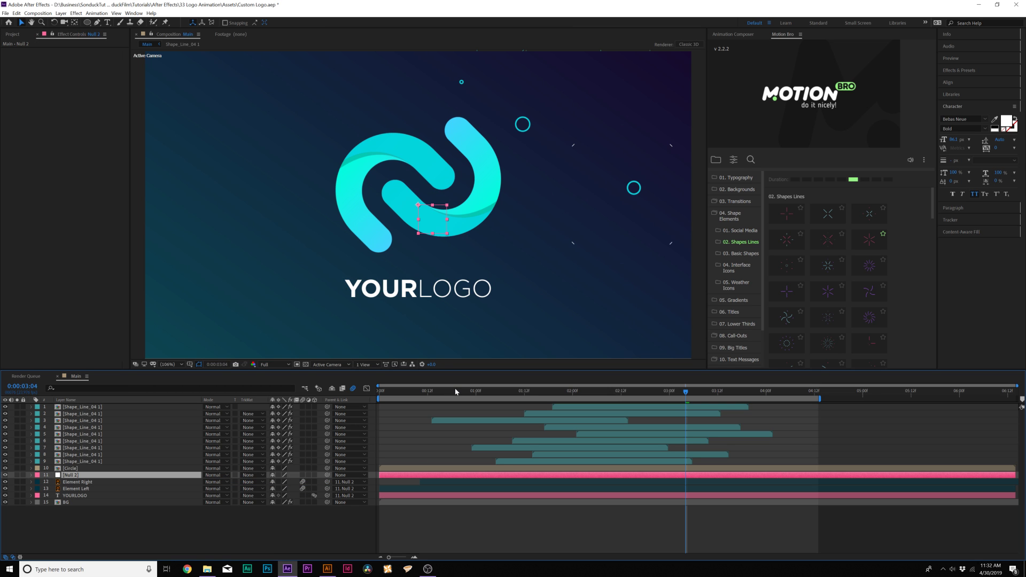
Step: Keyframe Null 2's scale to 83% near two seconds, then 73% later on
key("s")
left_click_drag(475, 395, 609, 390)
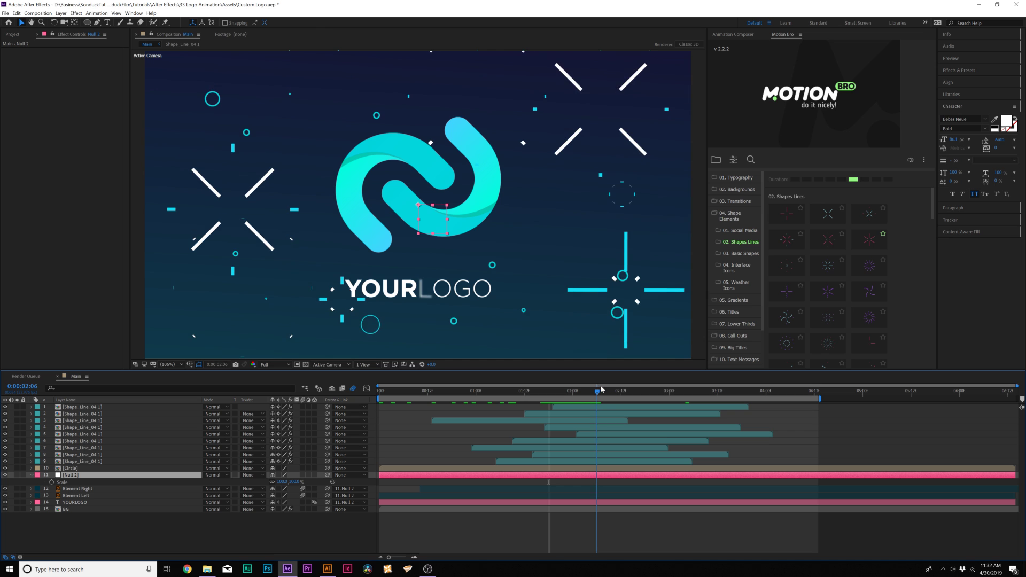
left_click(52, 482)
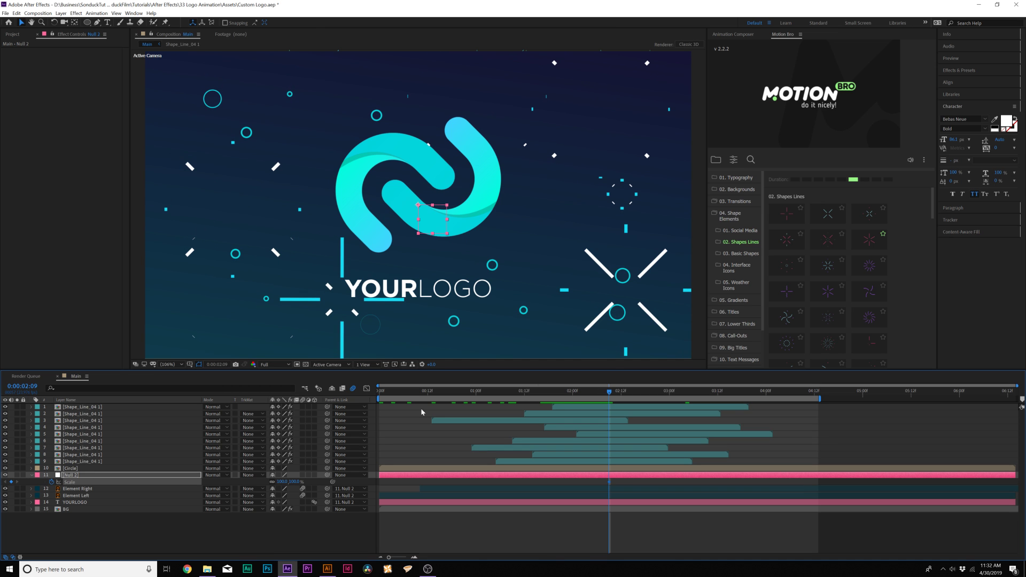
left_click_drag(611, 394, 615, 395)
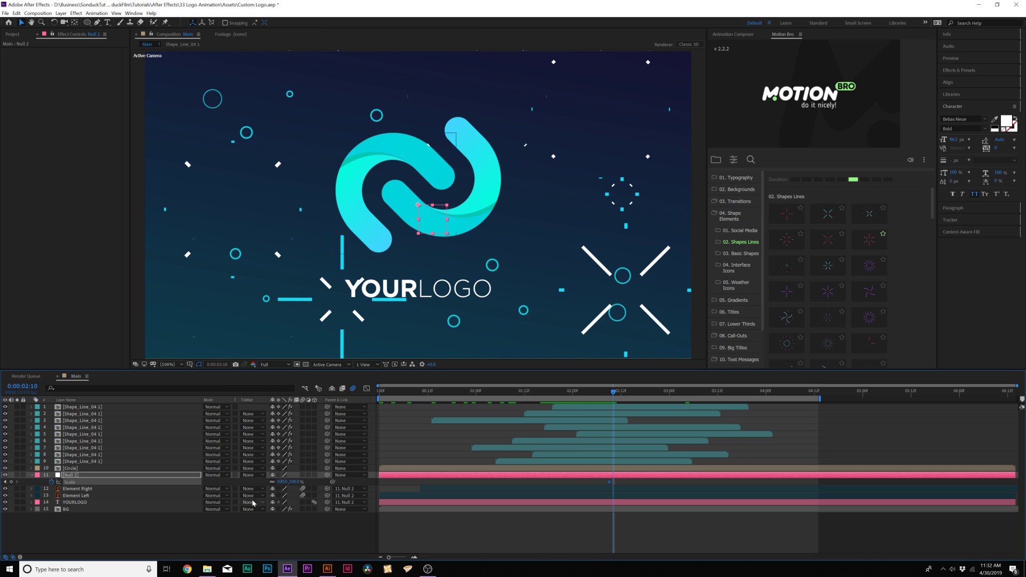
left_click_drag(280, 482, 272, 482)
left_click(298, 531)
left_click(798, 395)
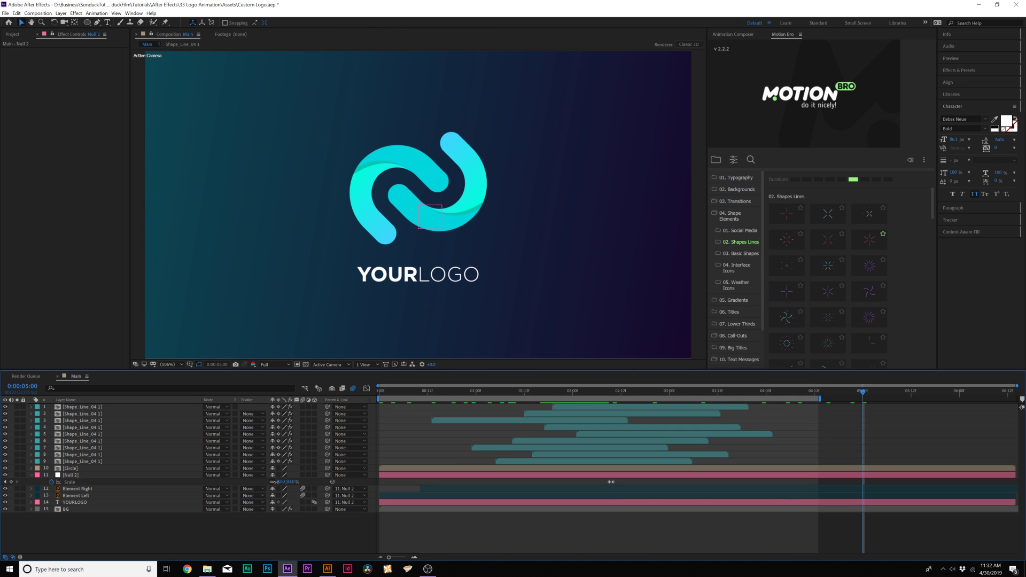
left_click_drag(278, 482, 272, 482)
left_click(304, 525)
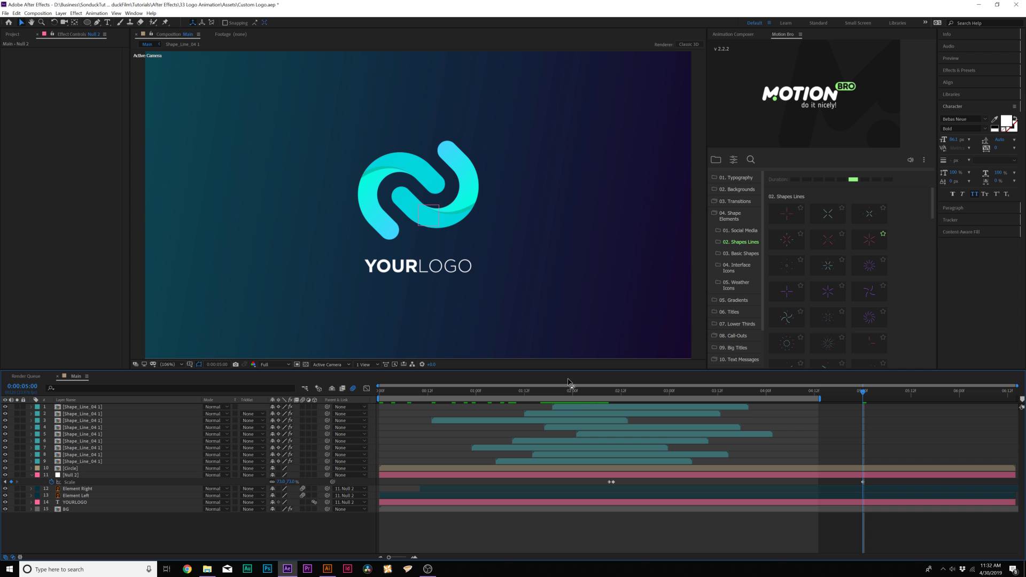
Step: Return to the start and preview the gentle zoom animation
left_click_drag(591, 394, 385, 399)
key("space")
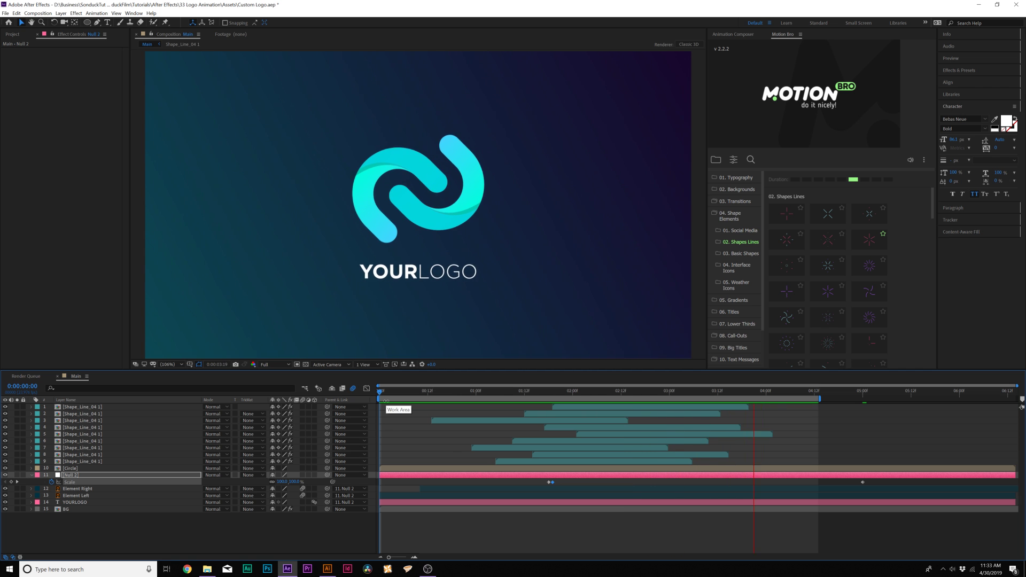
key("space")
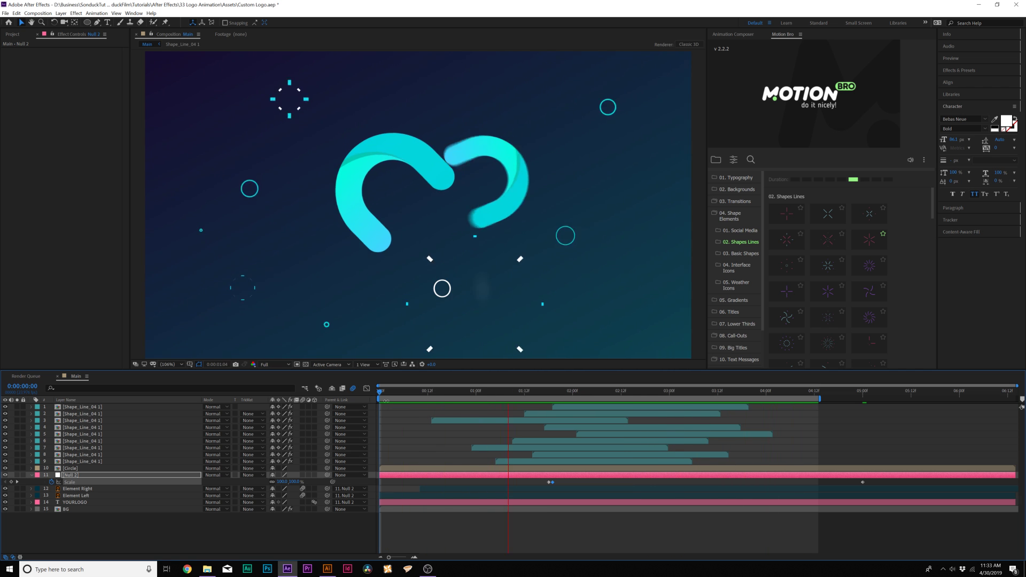